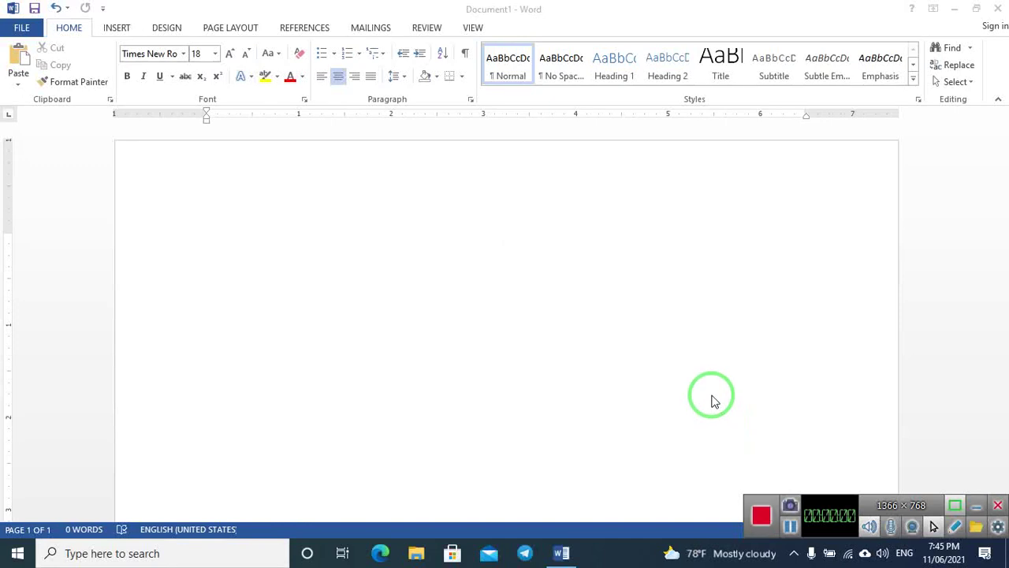
- Set the whole document's paper size to A4 (8.27" × 11.69") in Page Setup
click(497, 232)
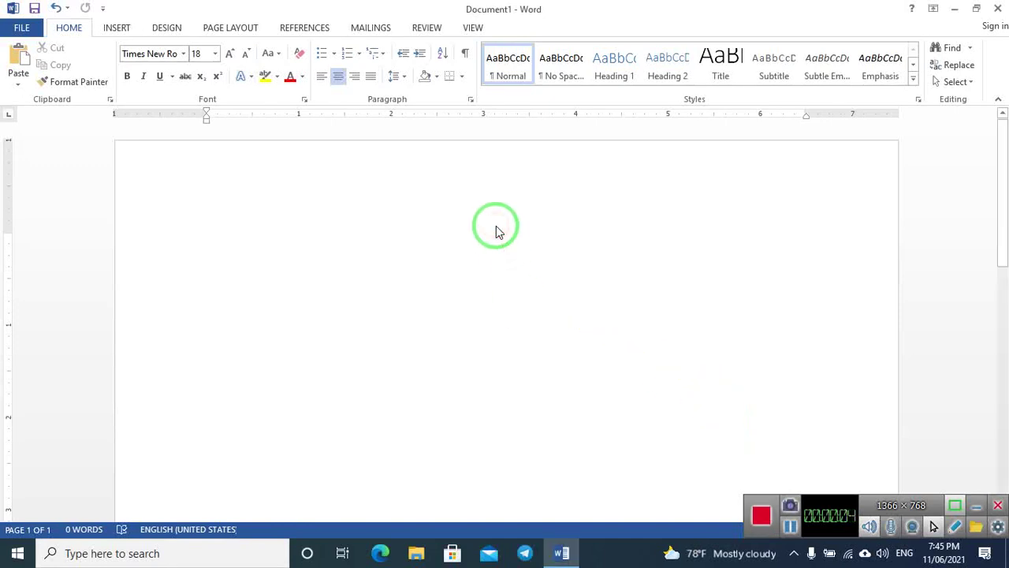
click(226, 34)
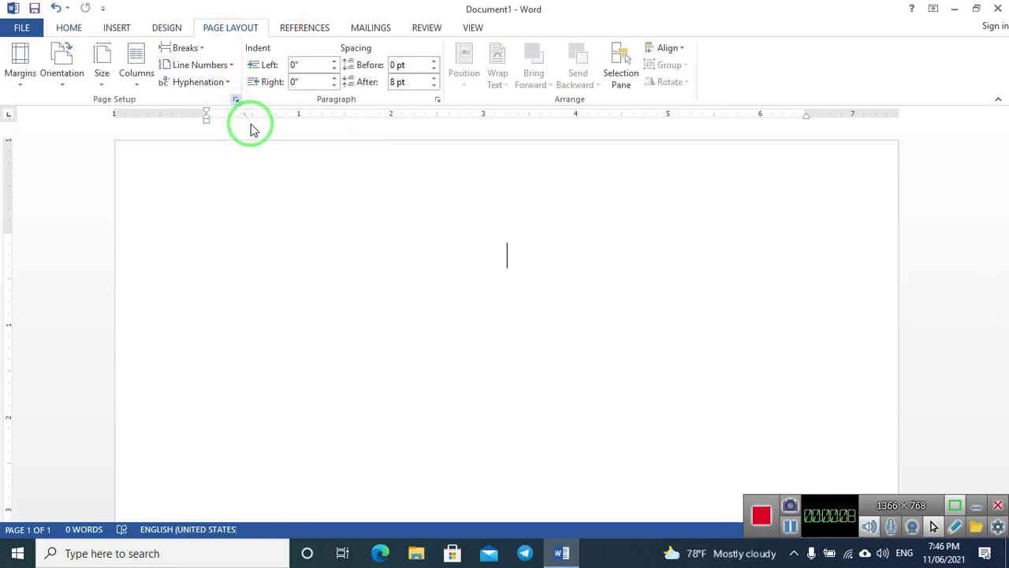
click(424, 93)
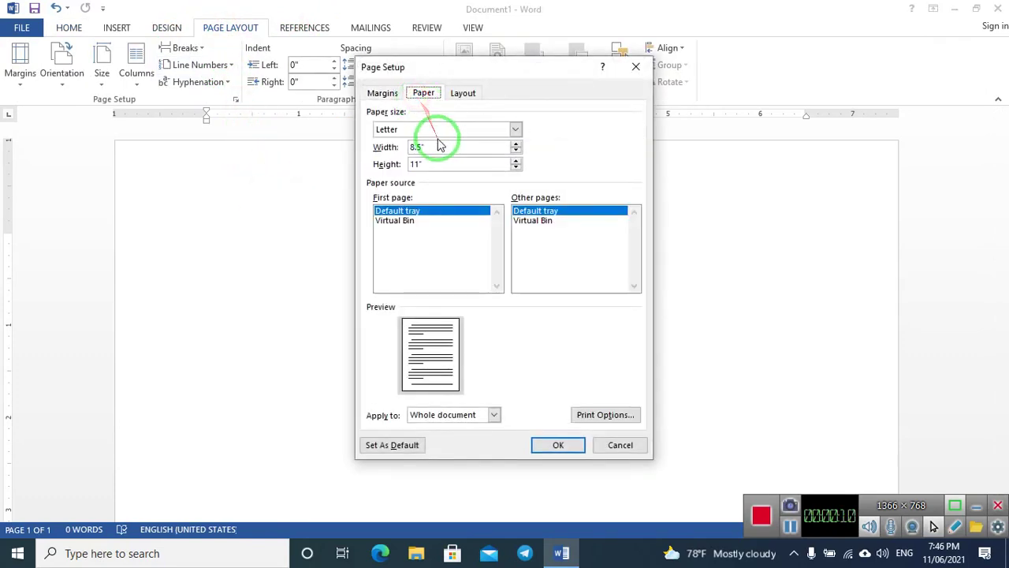
click(439, 130)
scroll(426, 170, down, 1)
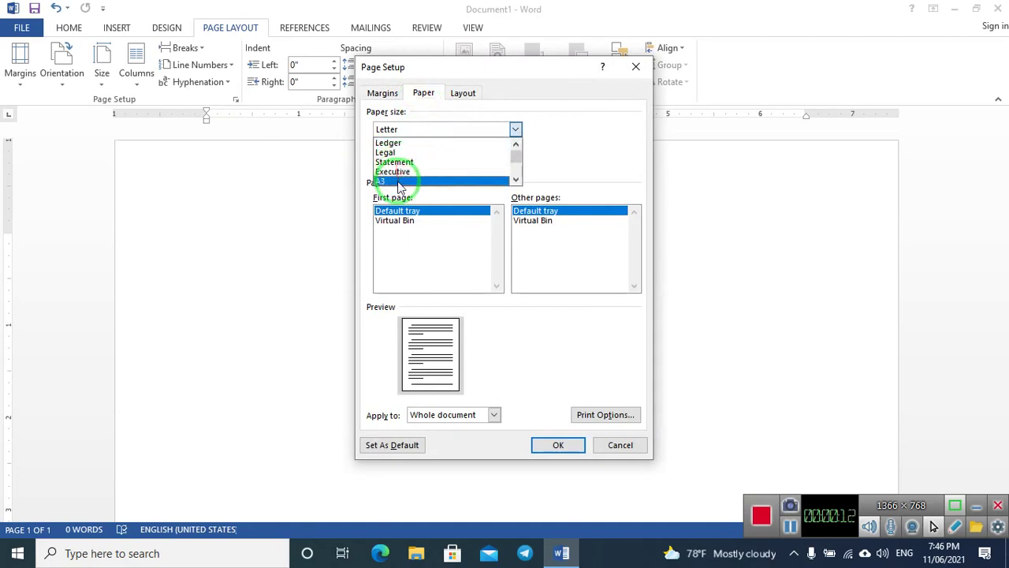
scroll(398, 185, down, 1)
click(391, 164)
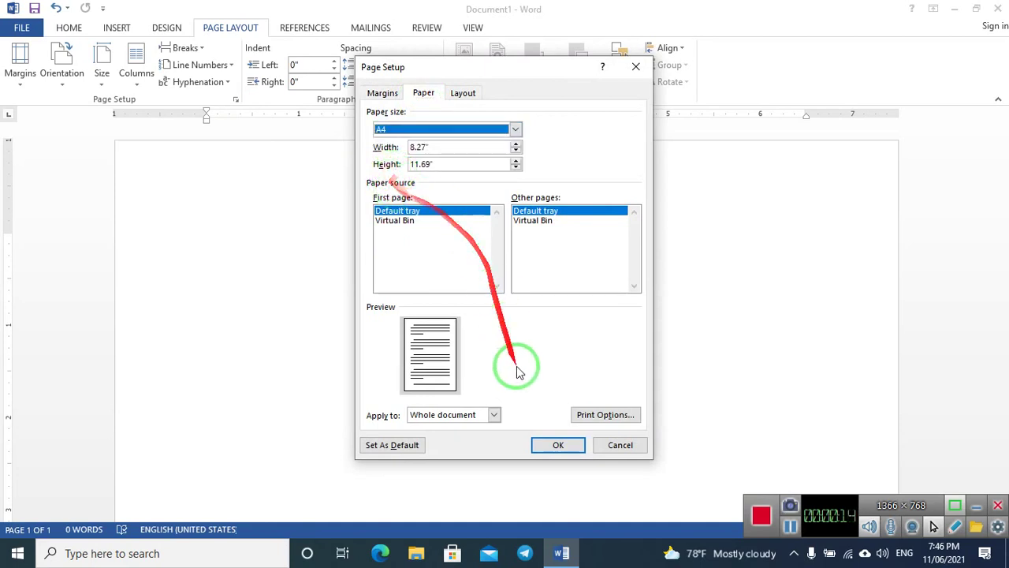
click(552, 447)
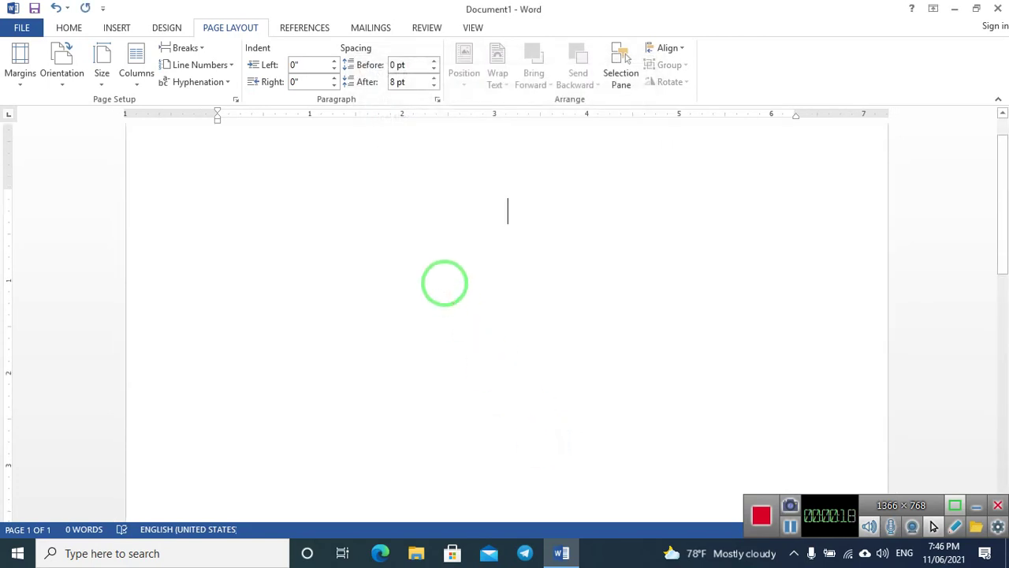
- Type the title 'How to Create Shortcut APP to show on your screen labtop'
text(How to C)
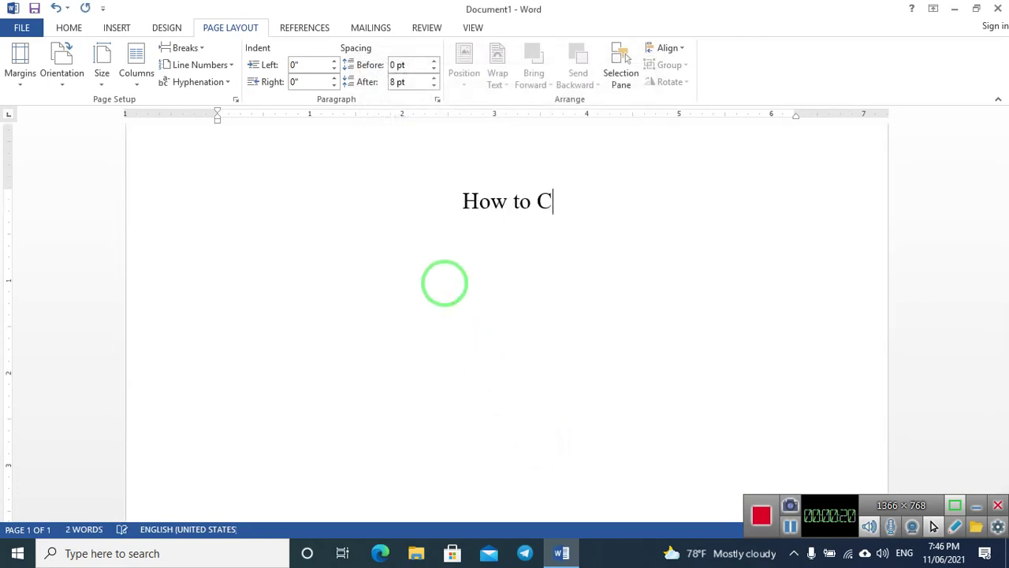
text(reate Sh)
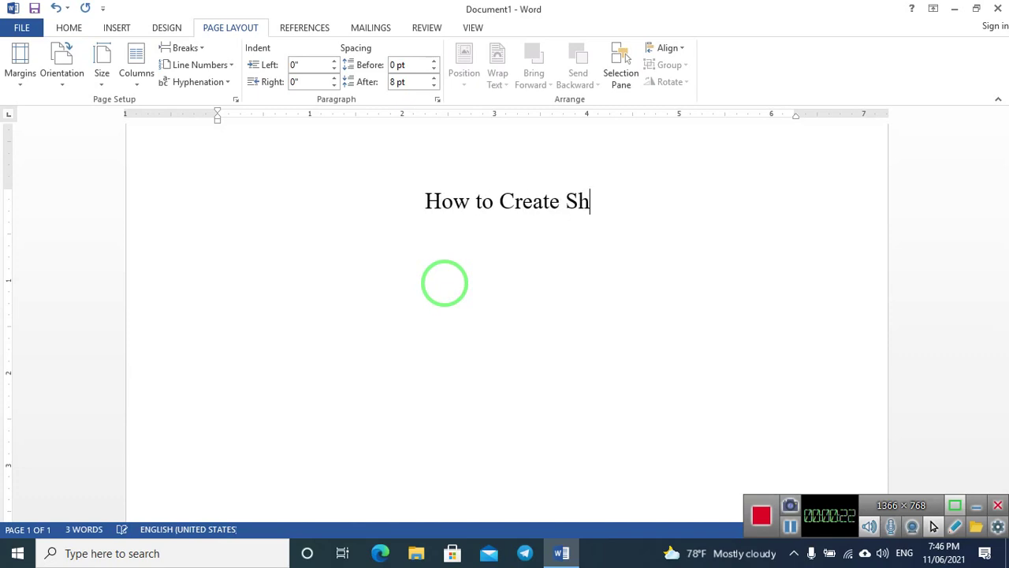
text(ortcut)
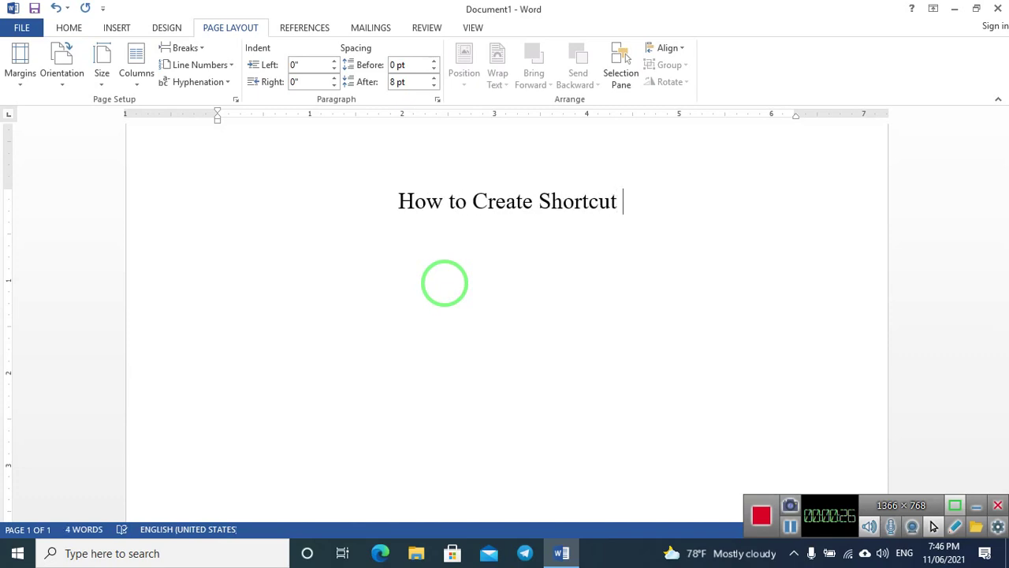
text( APP)
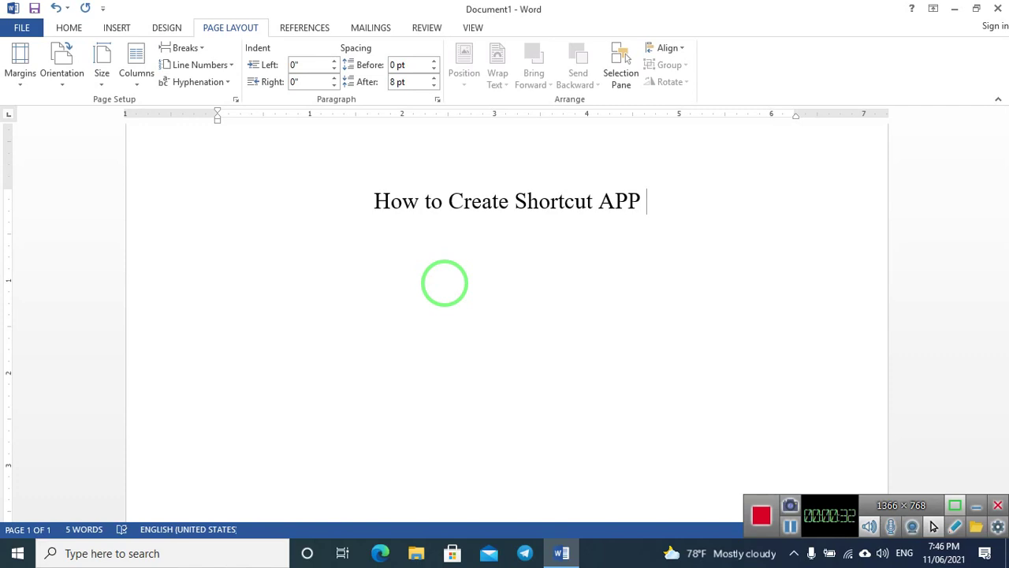
text(to sho)
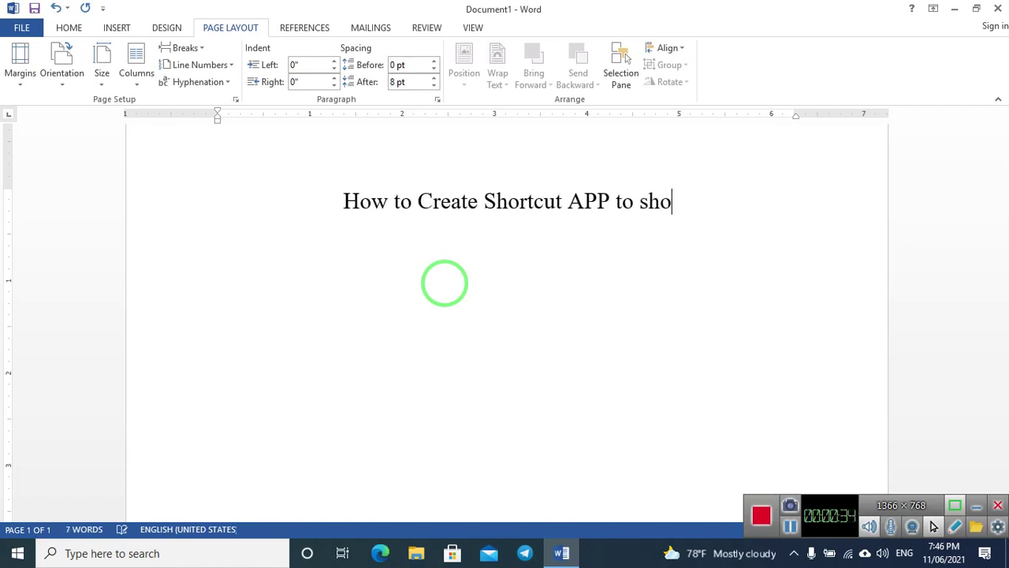
text(w on)
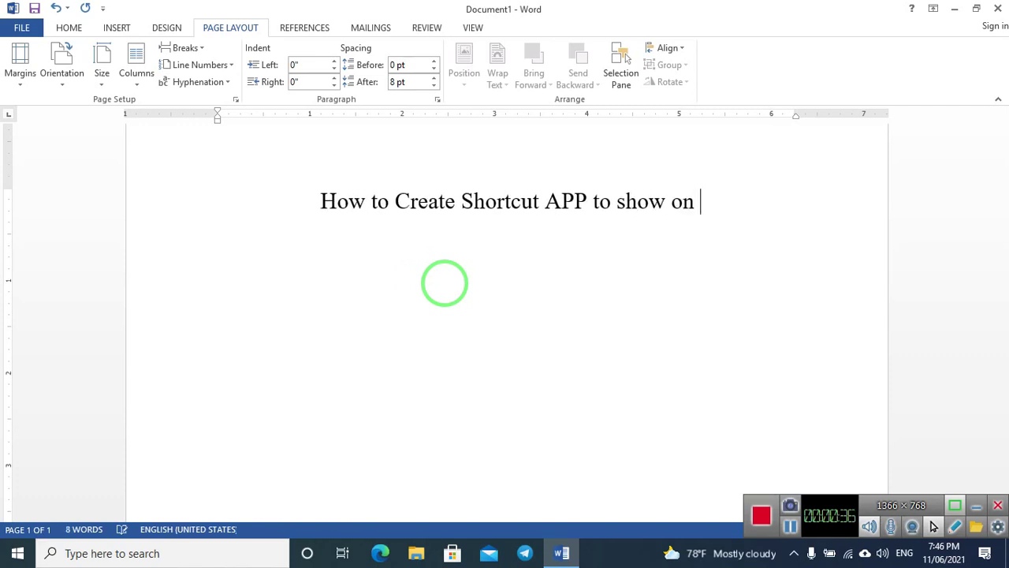
text(your)
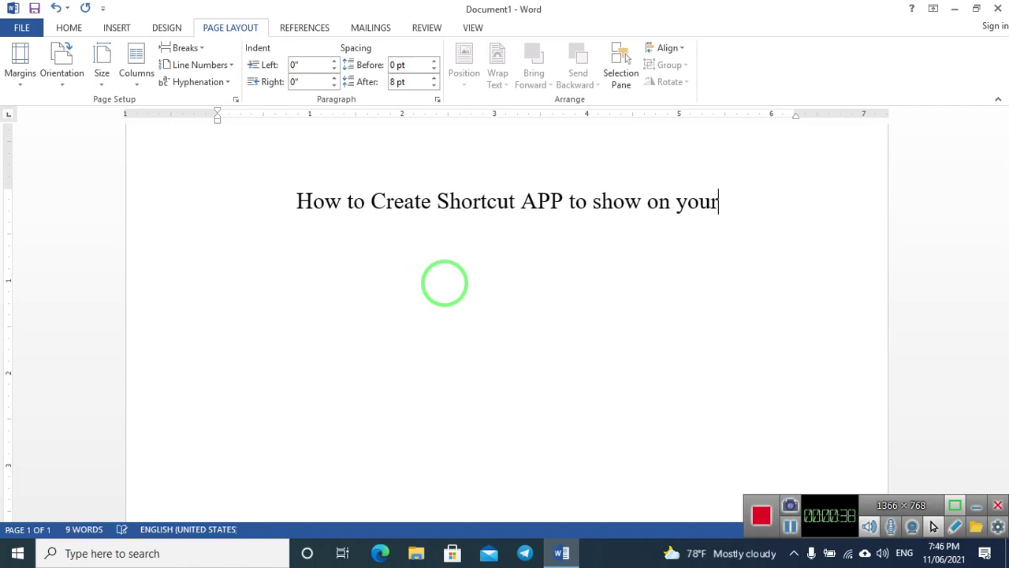
text( s)
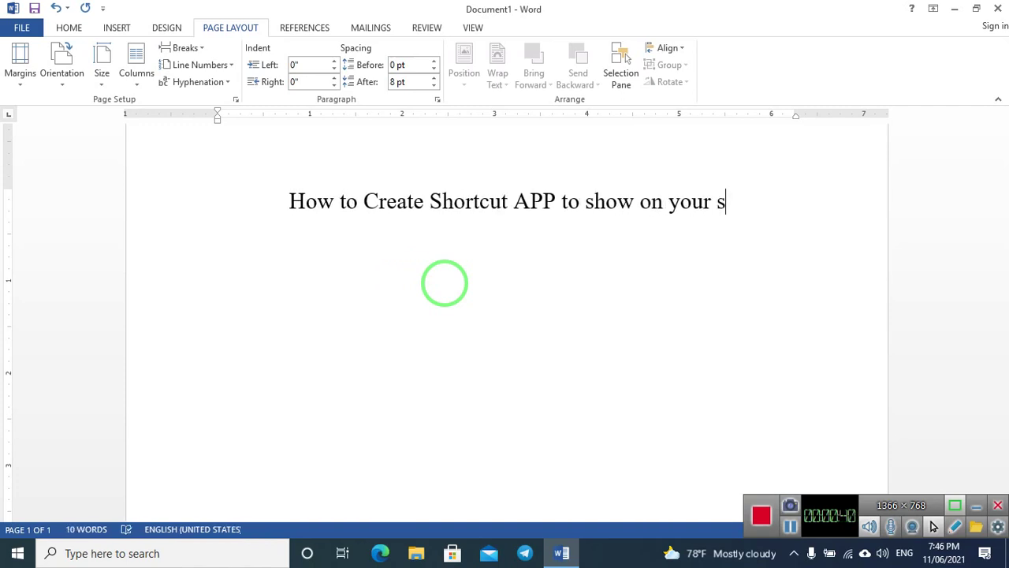
text(creen)
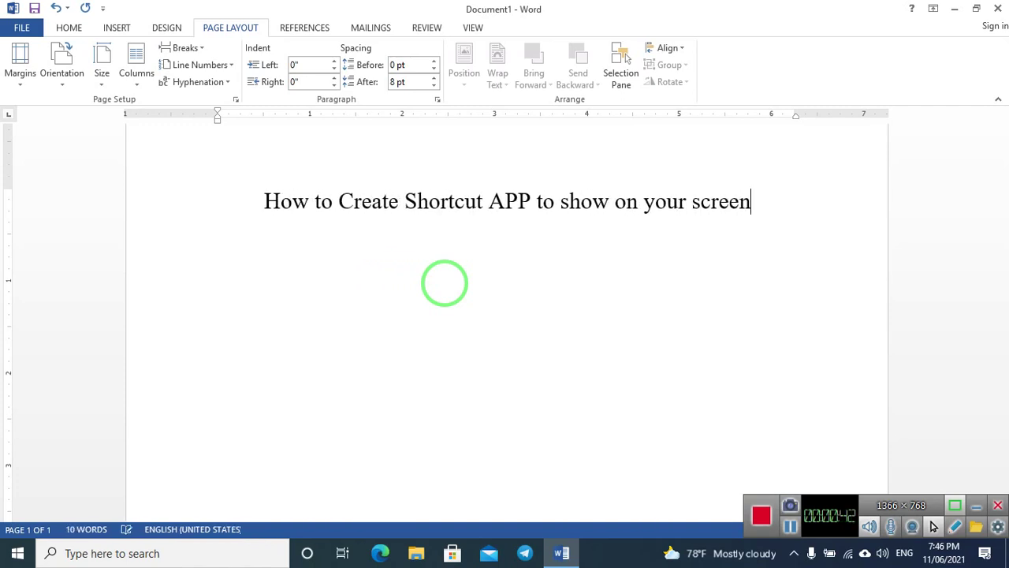
text(Lab)
key(BackSpace)
key(BackSpace)
key(BackSpace)
key(BackSpace)
text(l)
key(BackSpace)
text(la)
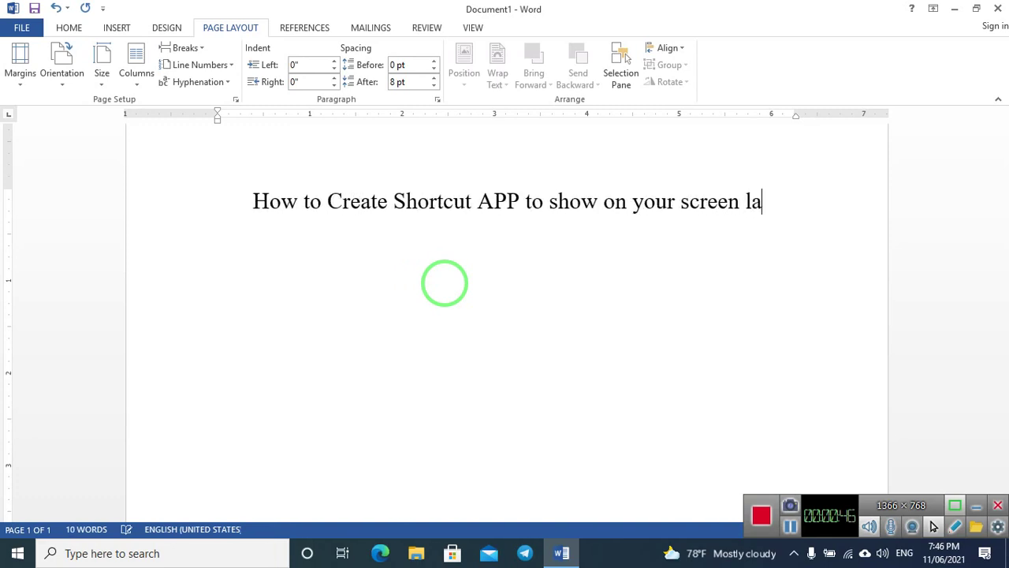
text(btop)
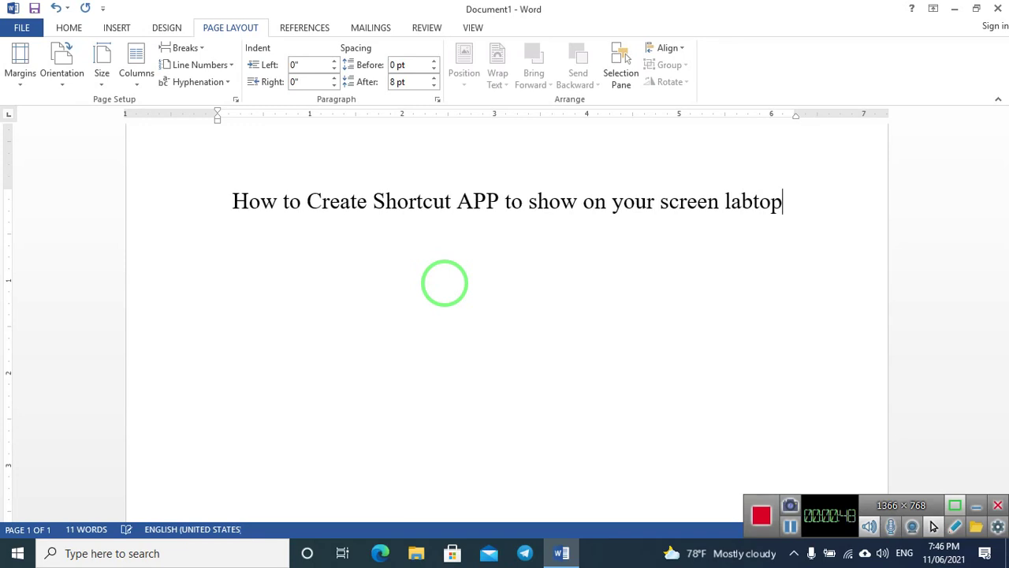
key(Return)
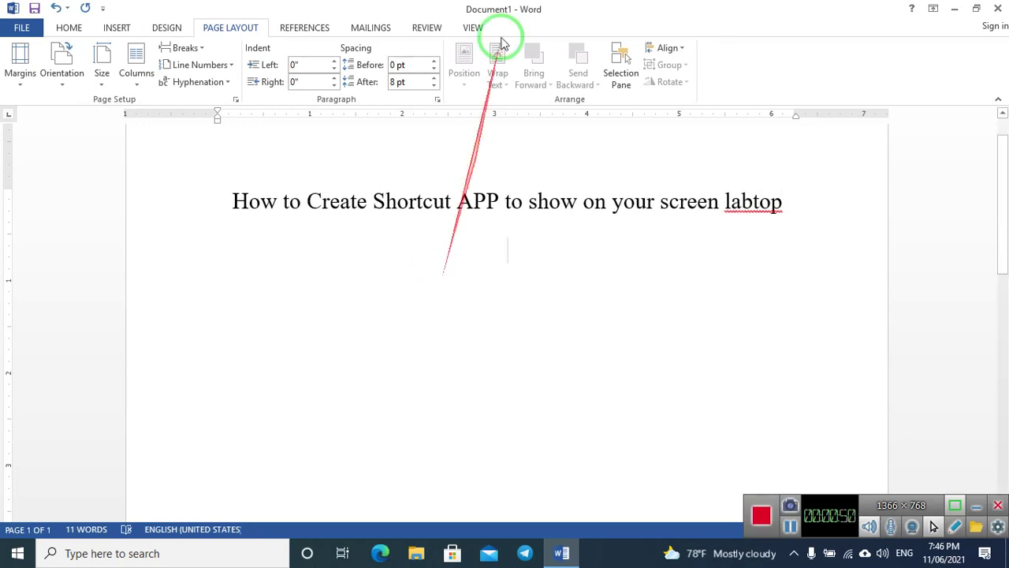
- Correct 'labtop' to 'laptop' and add the subtitle 'With Google Chrome'
right_click(751, 205)
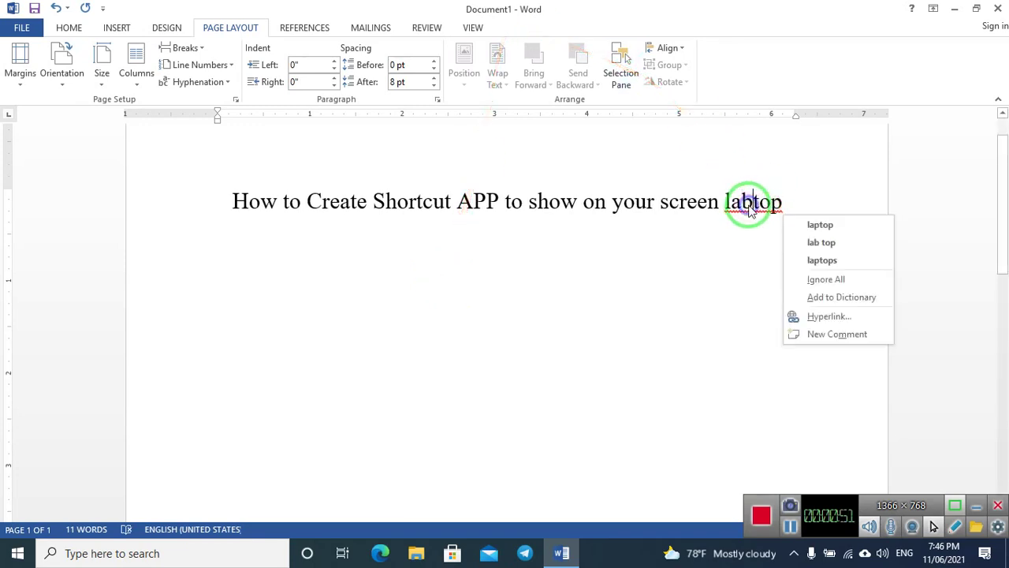
click(820, 225)
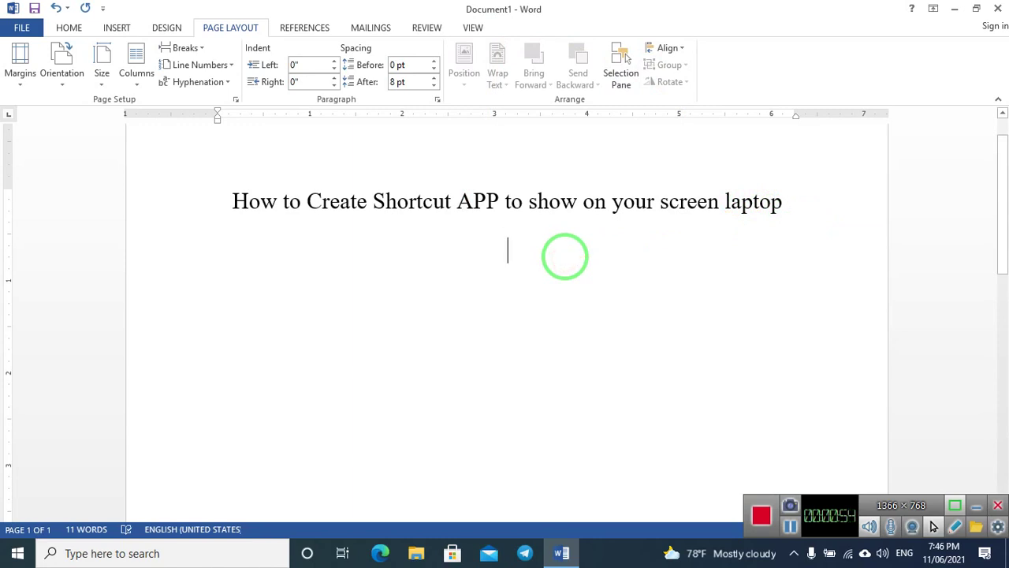
text(With Go)
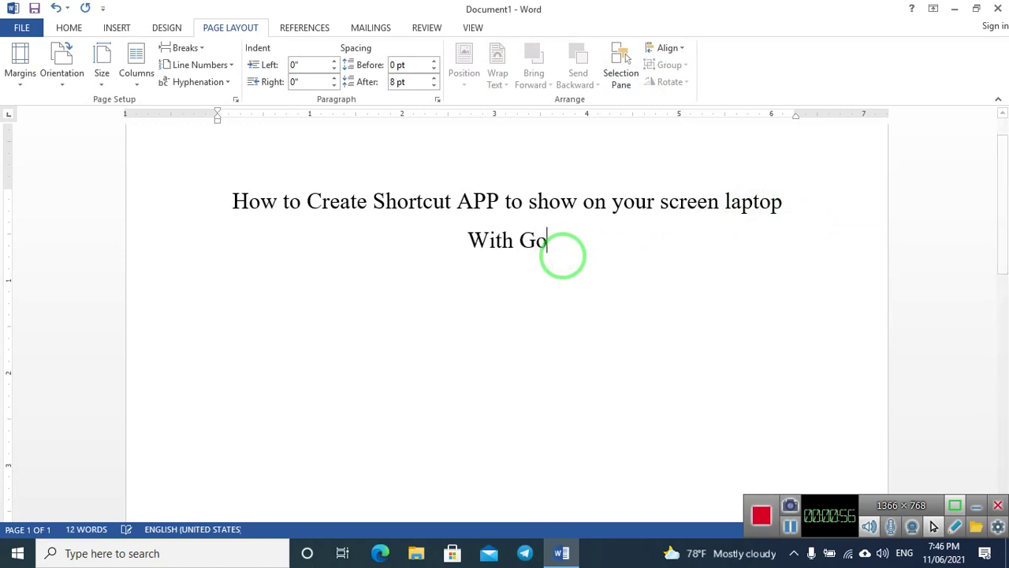
text(ogle Ch)
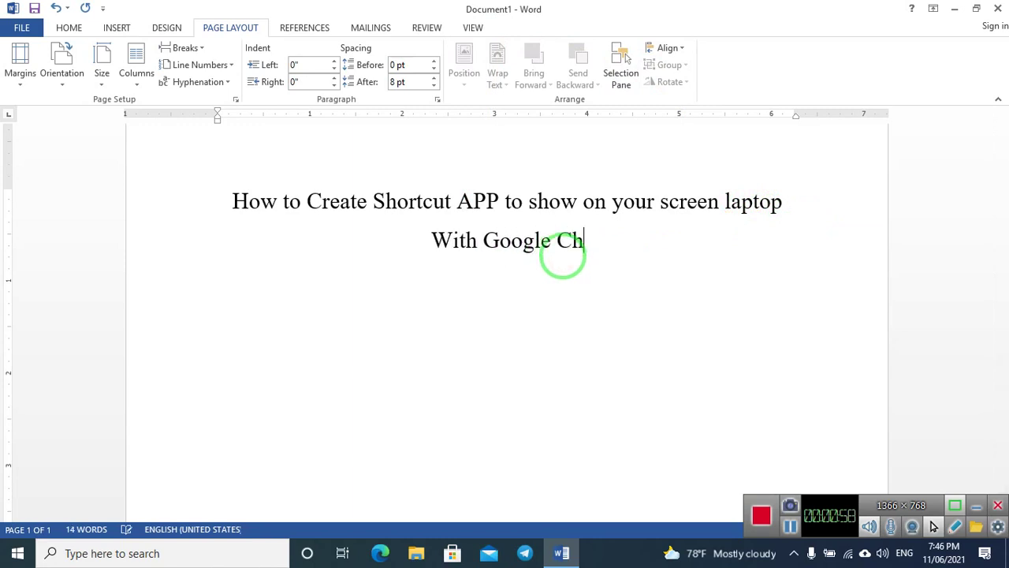
text(rome)
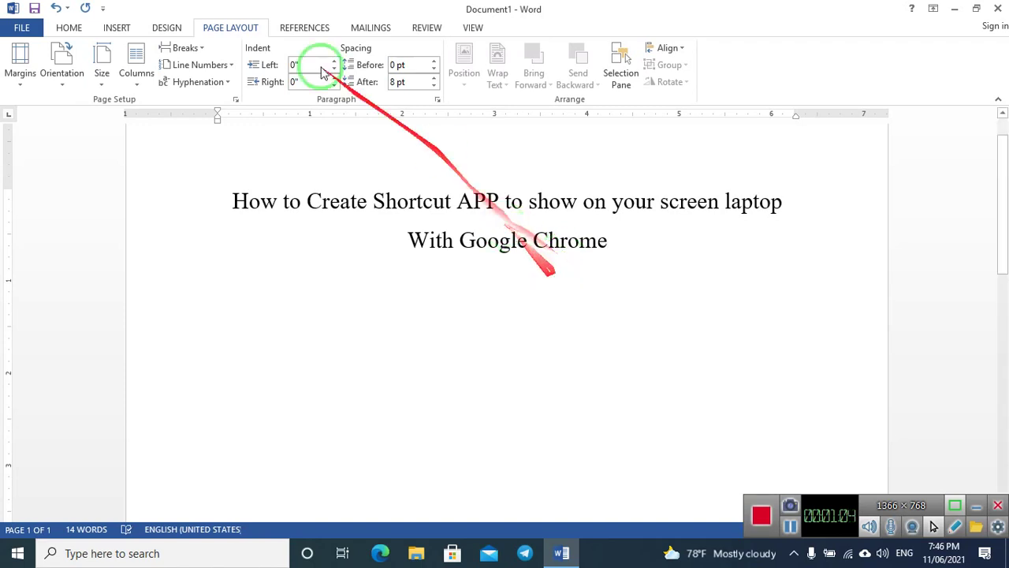
- Apply '1)' numbering, type 'Open Brower Google Chrome' as step 1, and begin item 2
click(114, 30)
click(77, 26)
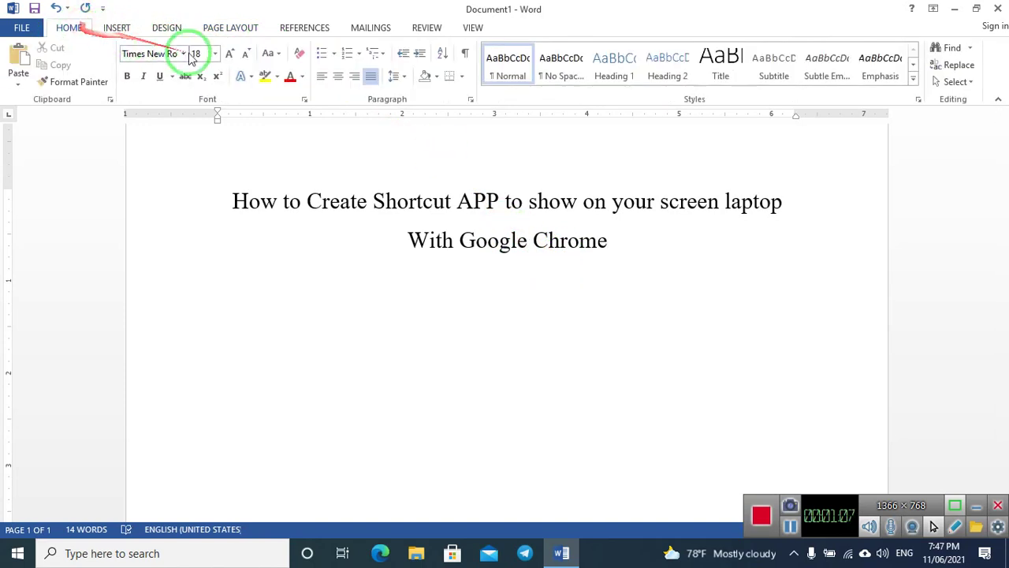
click(359, 53)
click(382, 110)
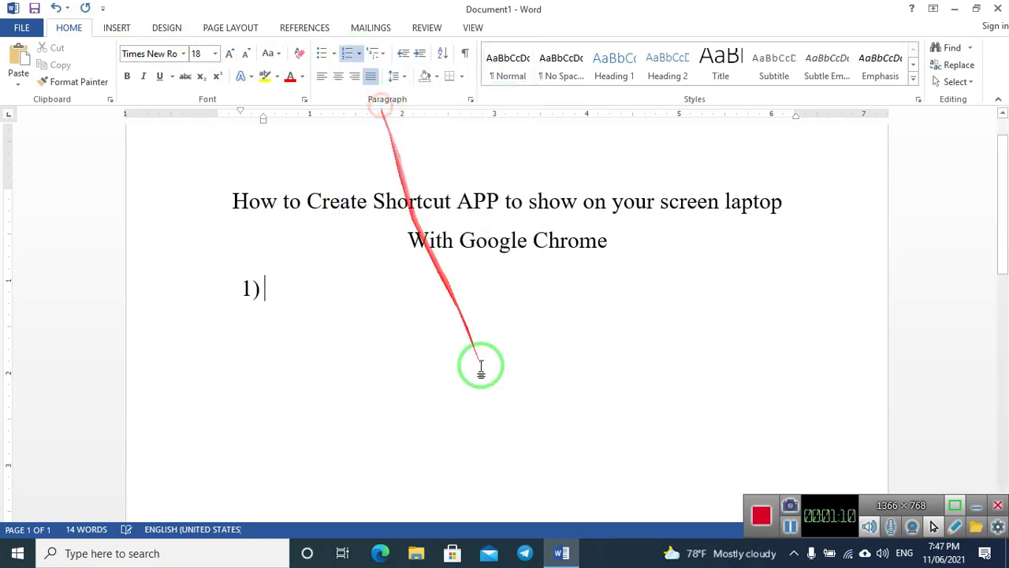
text(O)
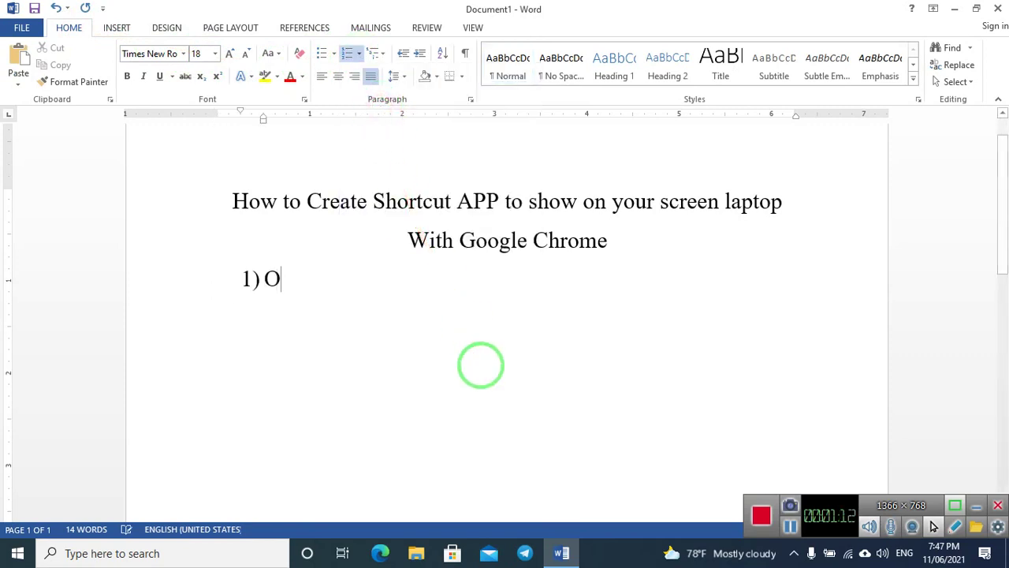
text(pen )
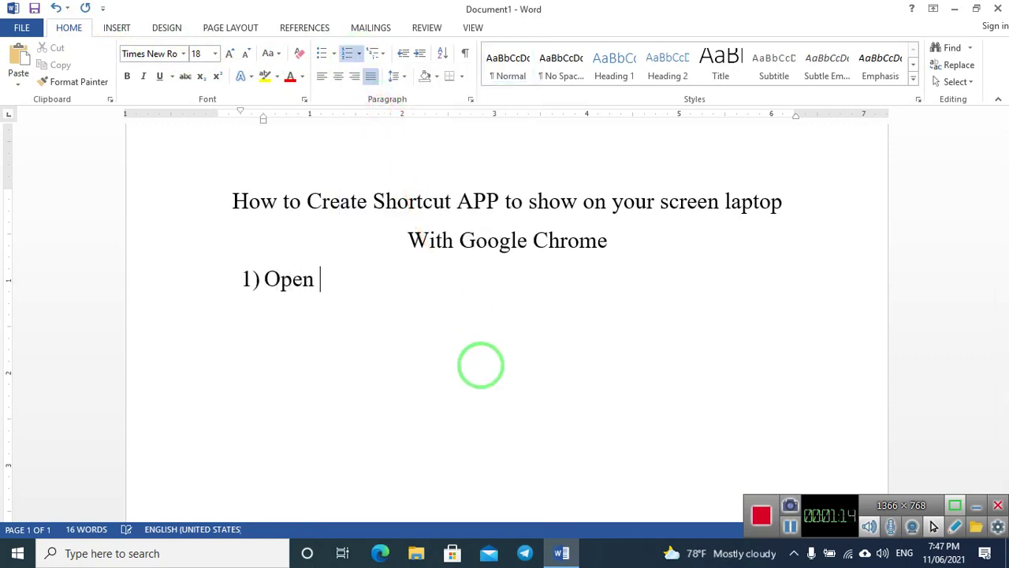
text(B)
text(rower G)
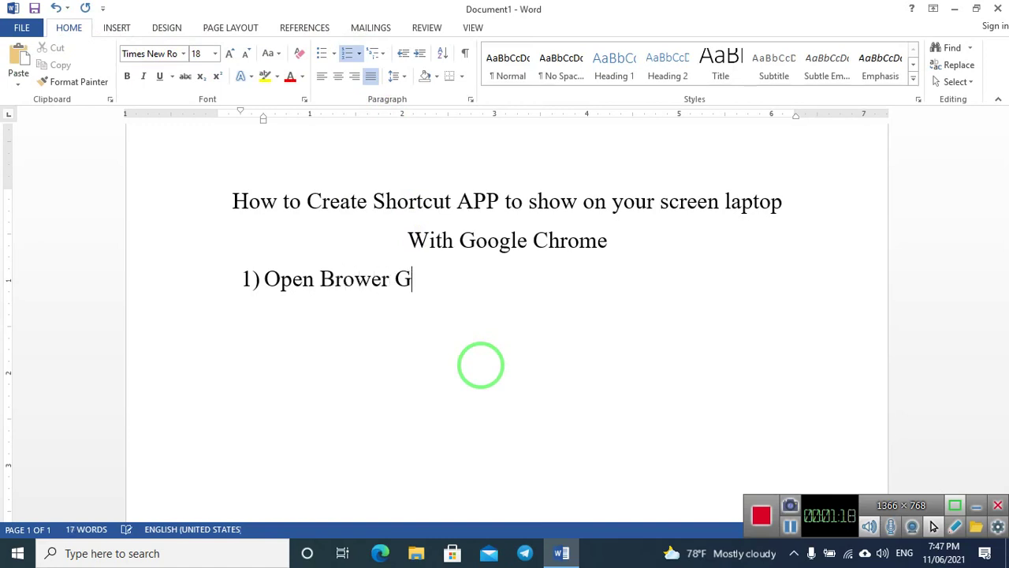
text(oogle C)
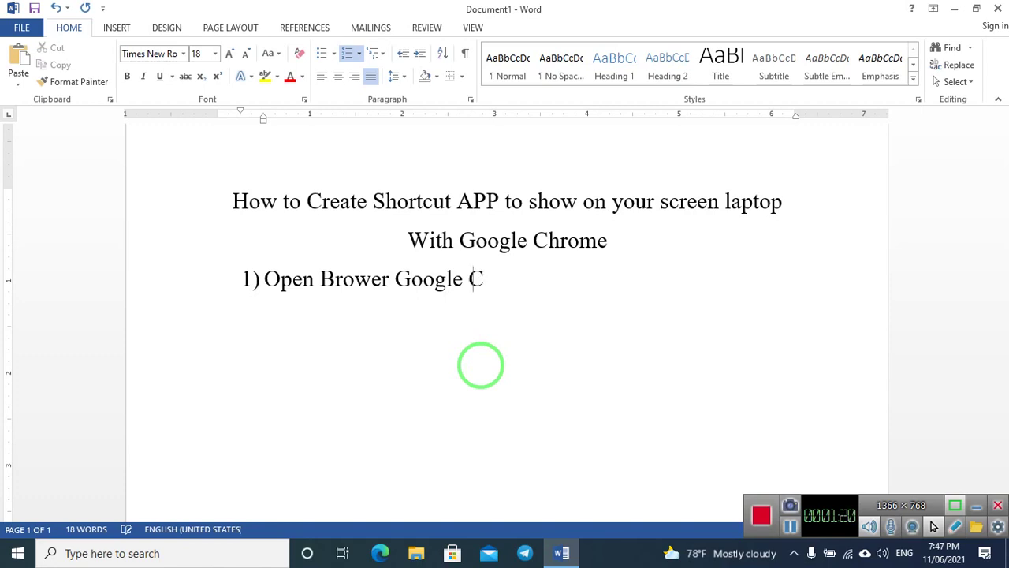
text(h)
text(rome)
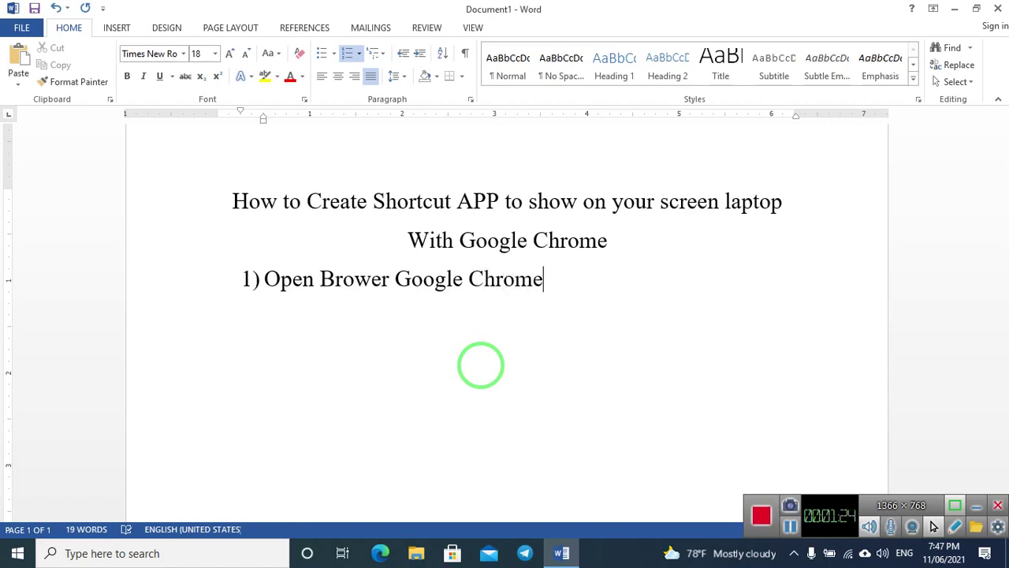
key(Return)
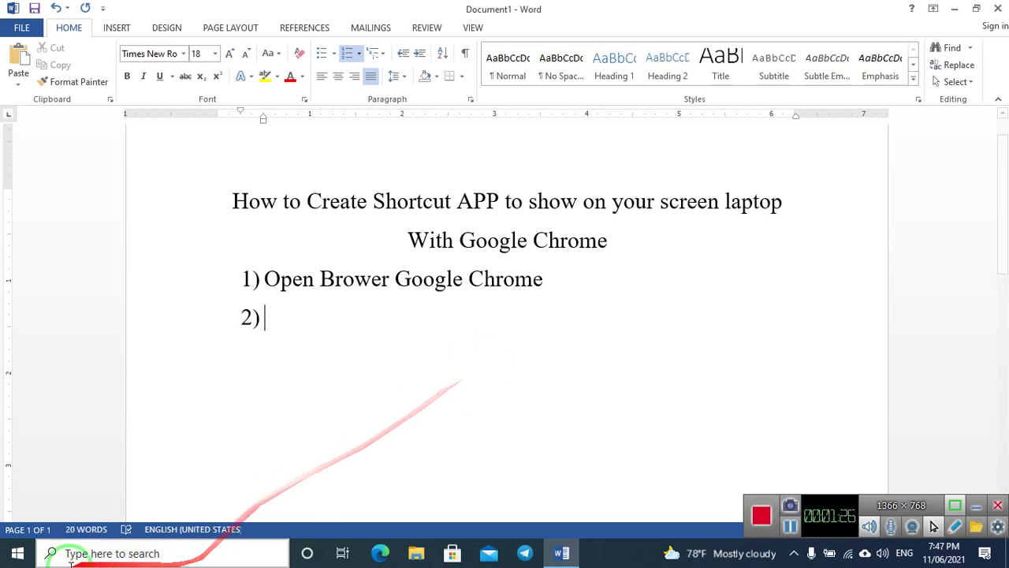
- Check the Start menu for Google Chrome, then minimize Word to reveal the desktop shortcut
click(17, 553)
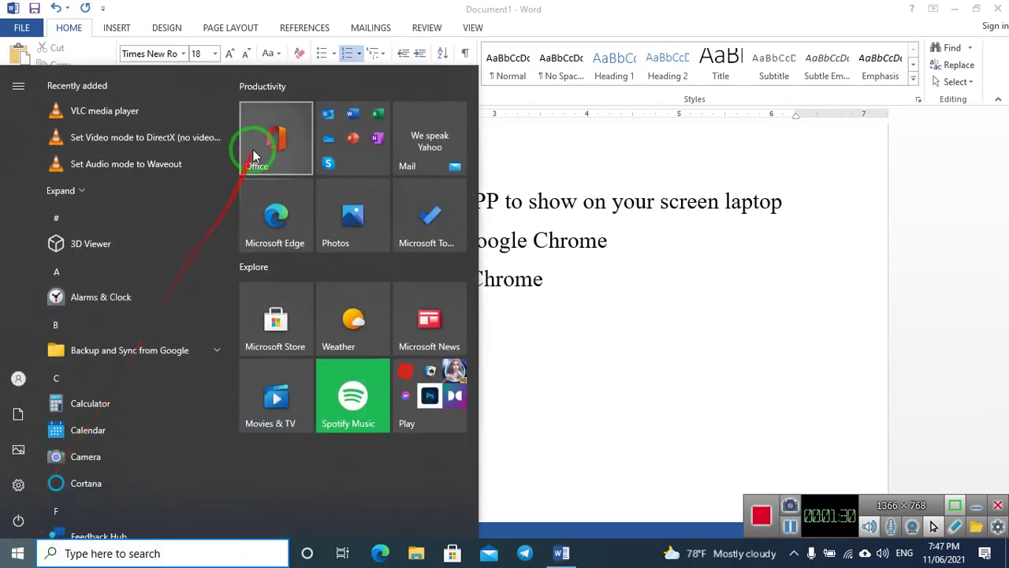
mouse_move(236, 166)
mouse_down()
mouse_move(219, 316)
mouse_move(214, 293)
mouse_up()
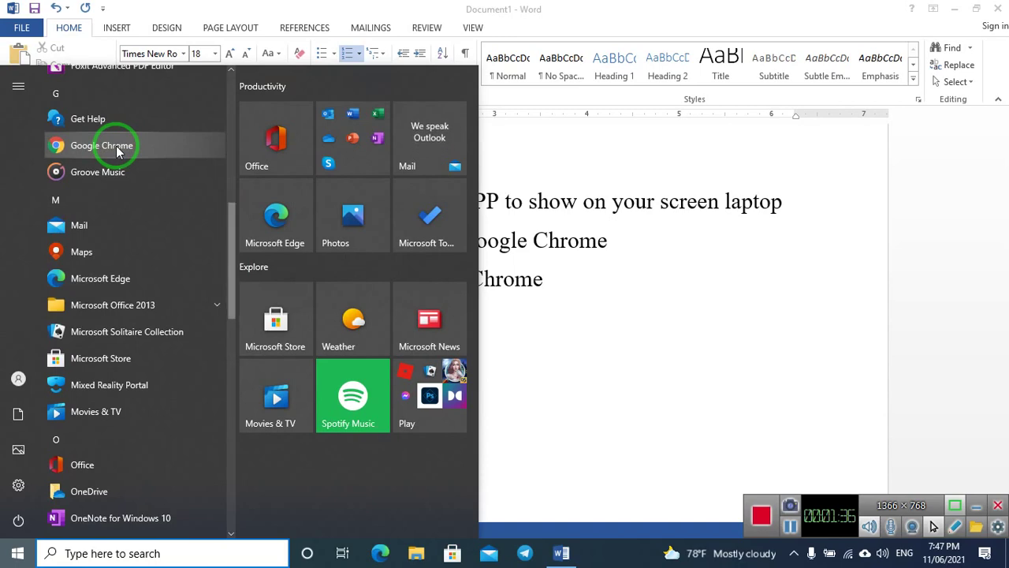
click(766, 331)
click(956, 8)
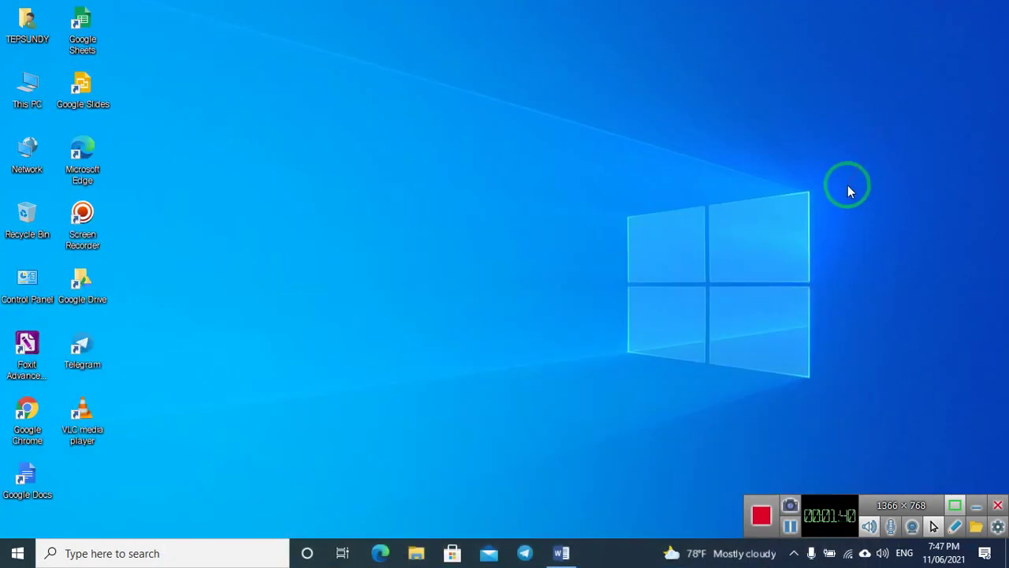
key(ctrl+d)
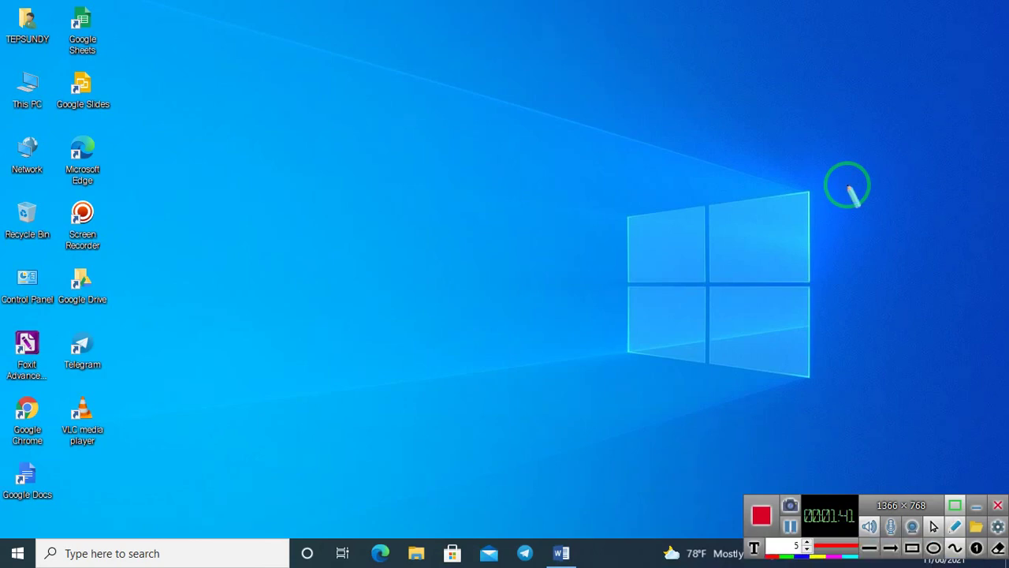
mouse_move(848, 185)
mouse_down()
mouse_move(16, 442)
mouse_move(6, 430)
mouse_up()
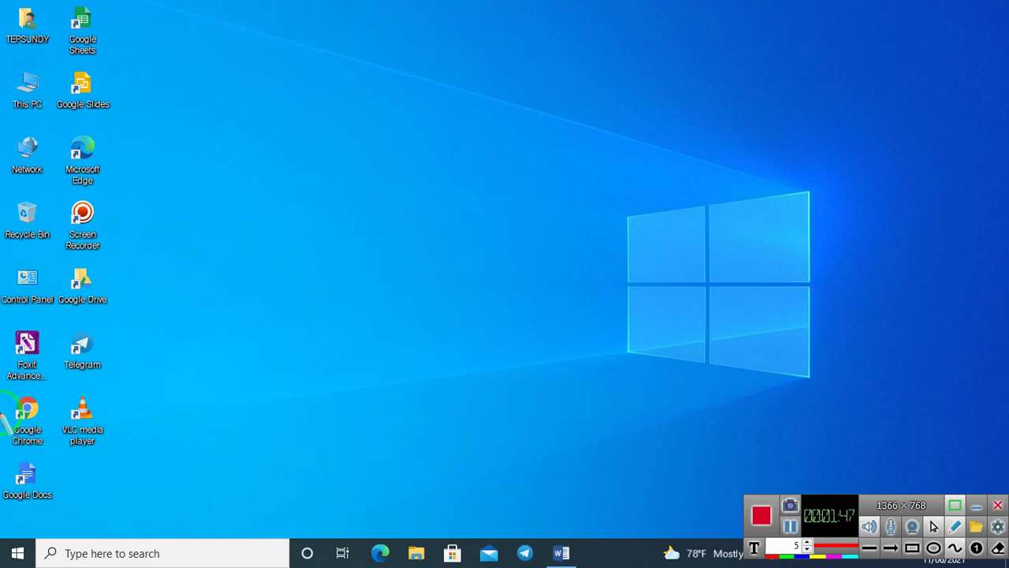
key(Escape)
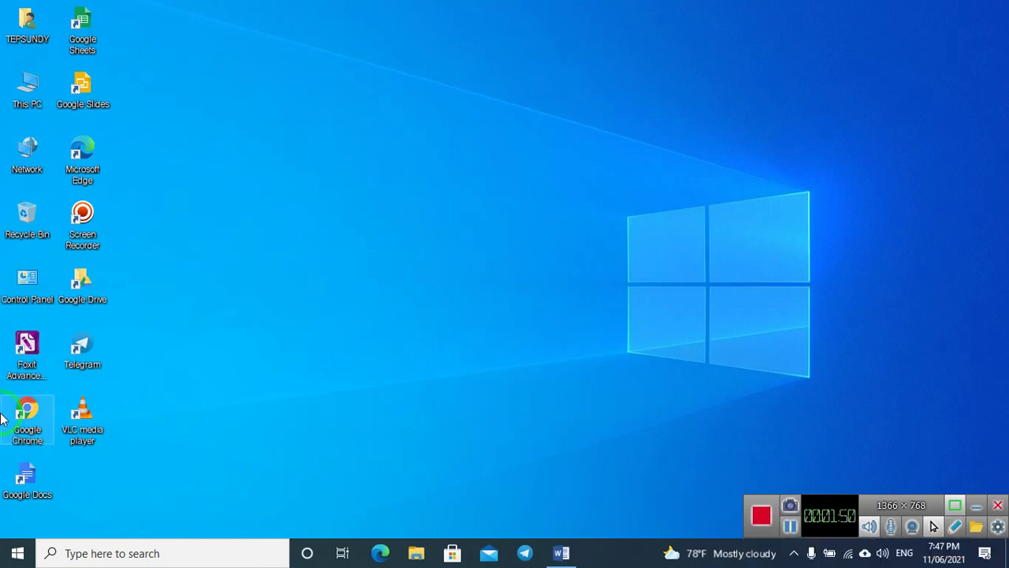
- Launch Google Chrome from its desktop icon, then switch back to Word
double_click(35, 423)
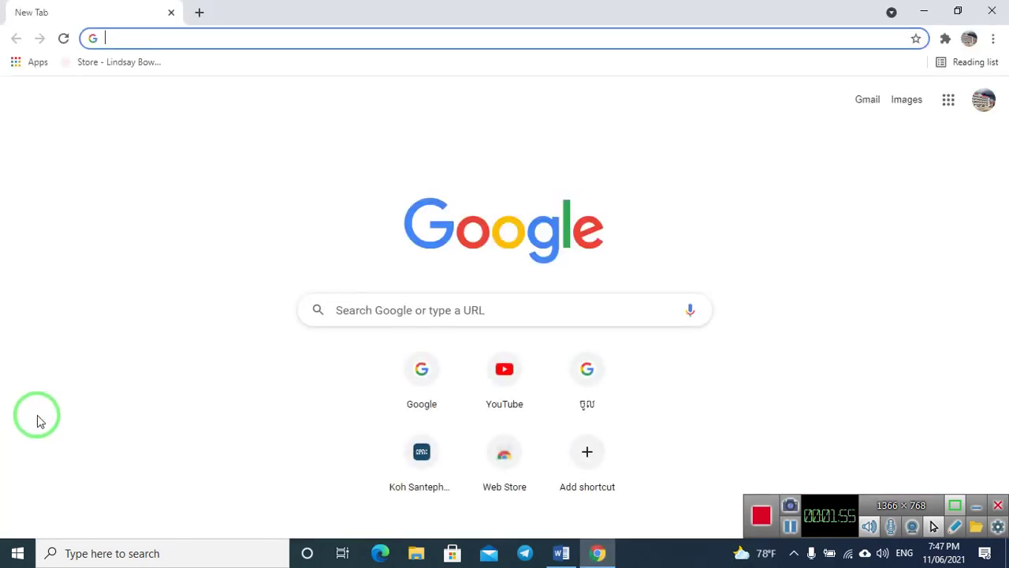
mouse_move(79, 14)
mouse_down()
mouse_move(82, 49)
mouse_move(857, 4)
mouse_up()
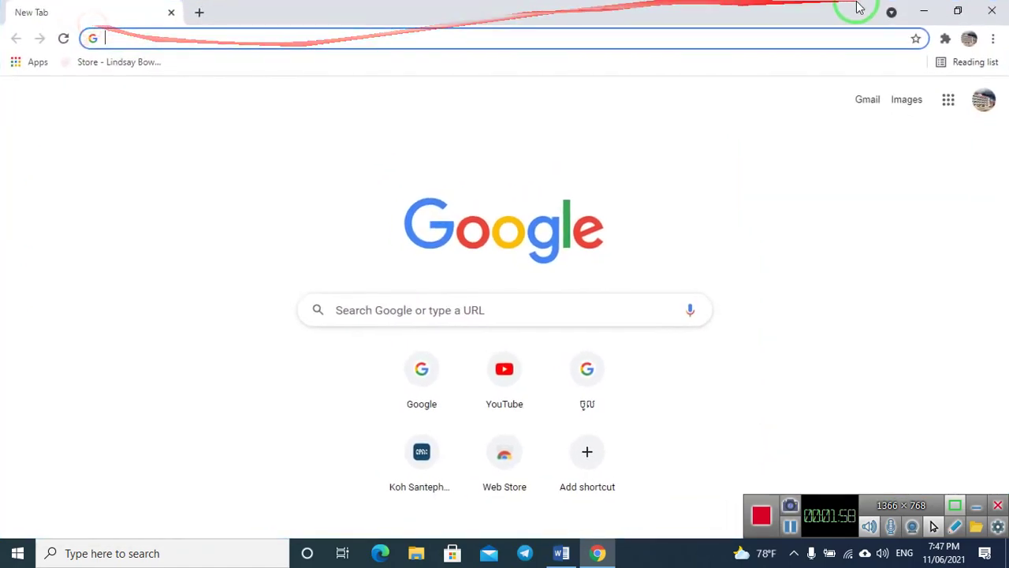
click(561, 553)
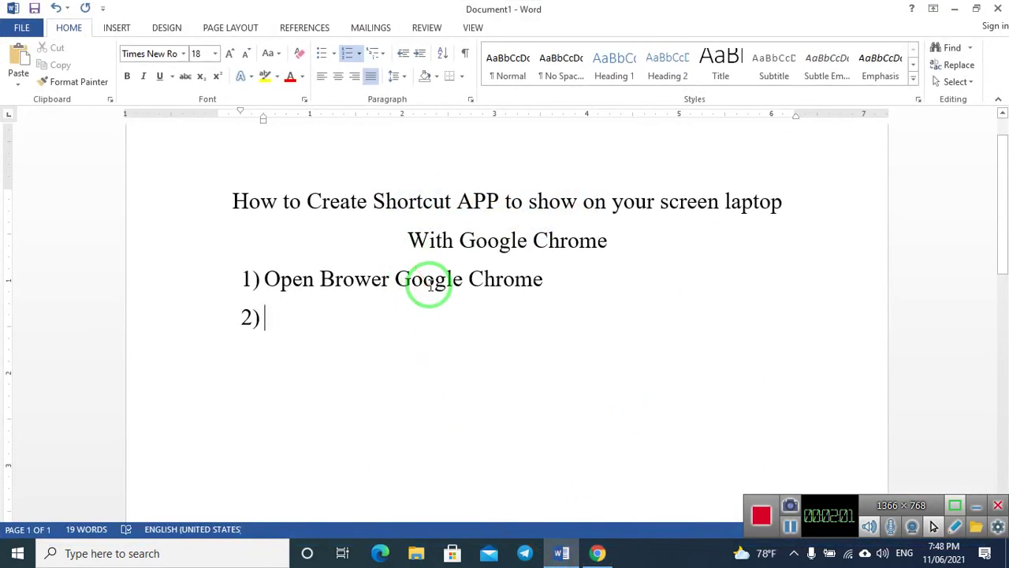
- Type step 2 as 'Type your Website Address on address bar'
text(Type )
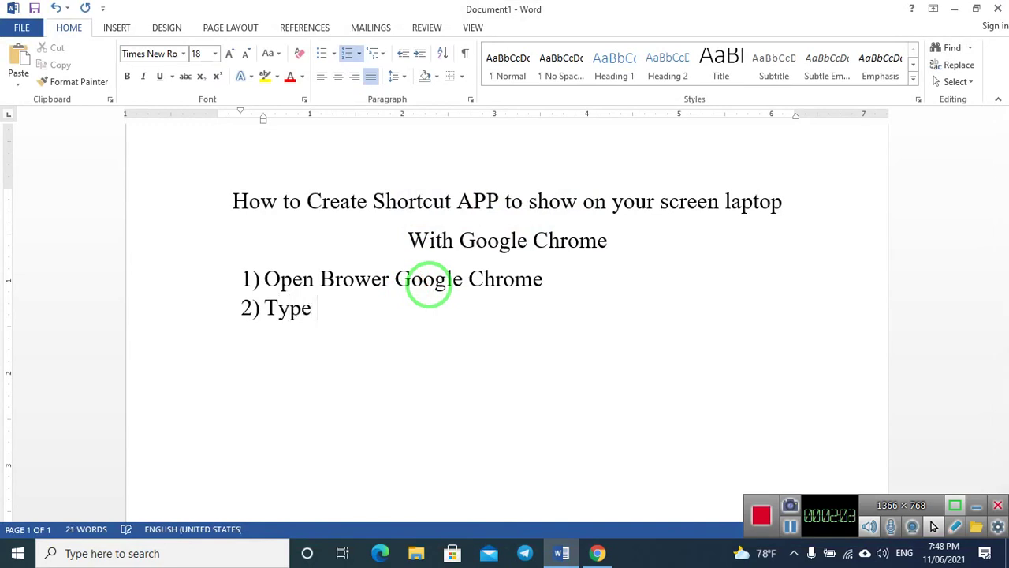
text(your We)
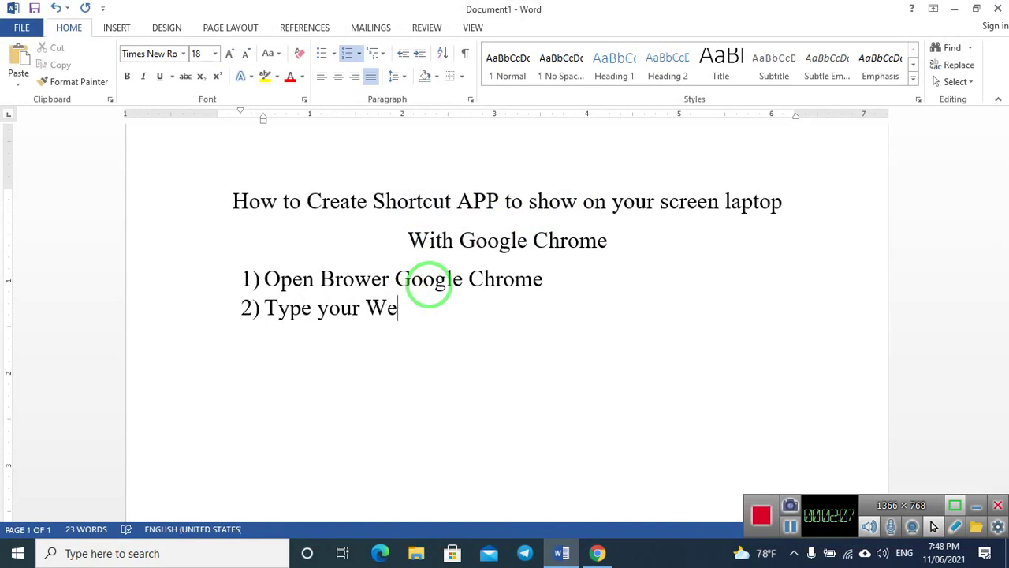
text(bsite )
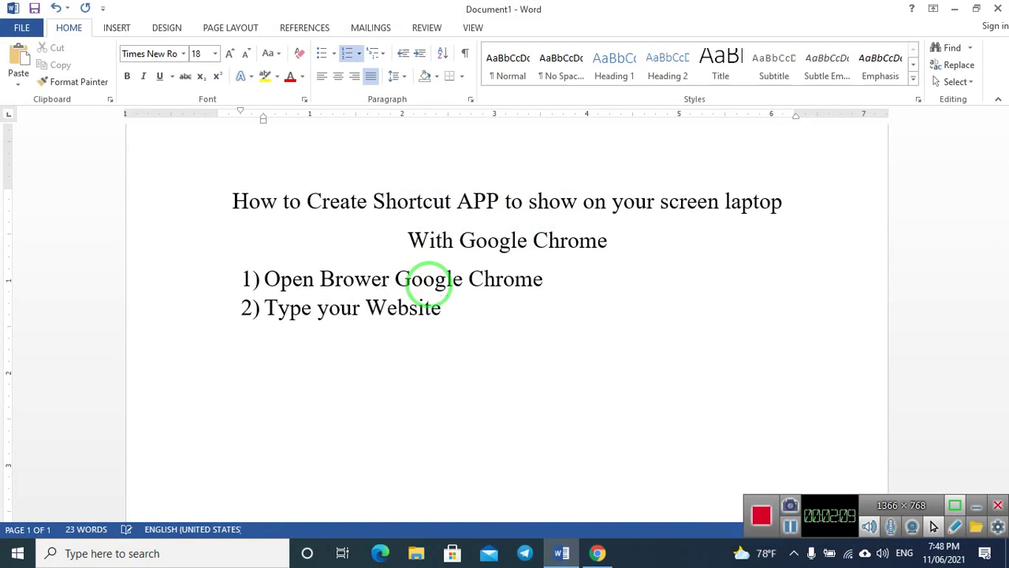
text(Add)
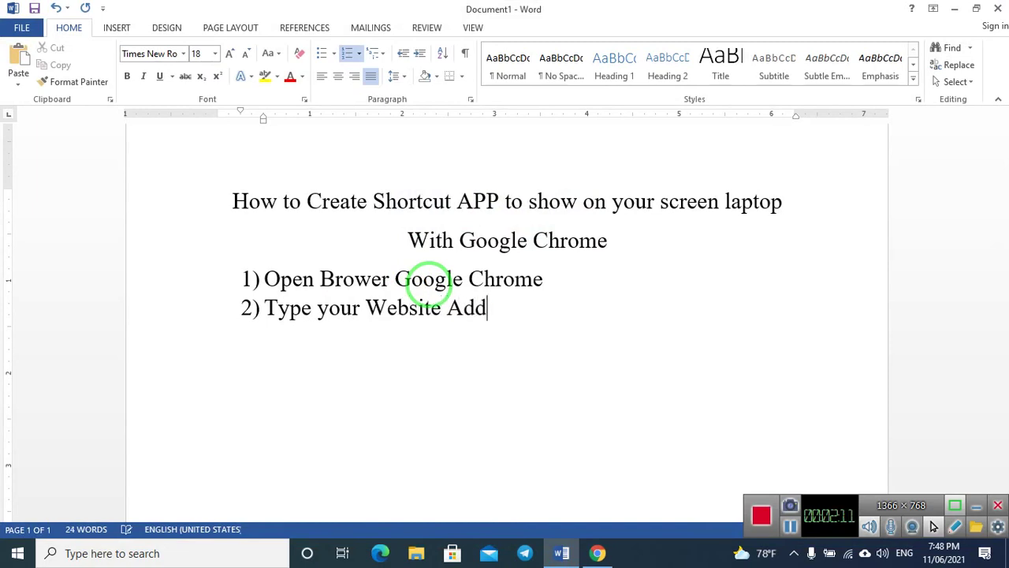
text(ress on)
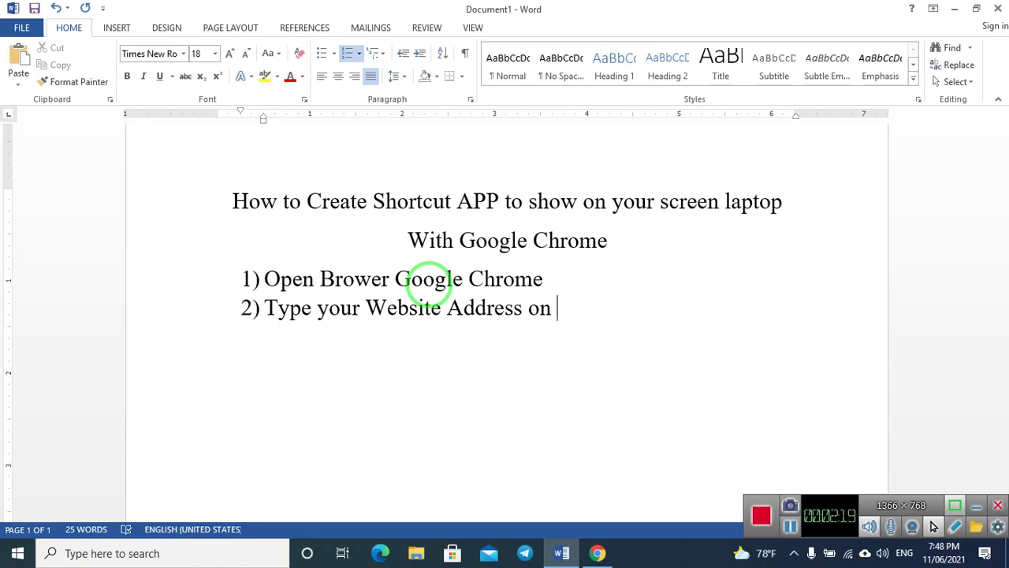
text(addres)
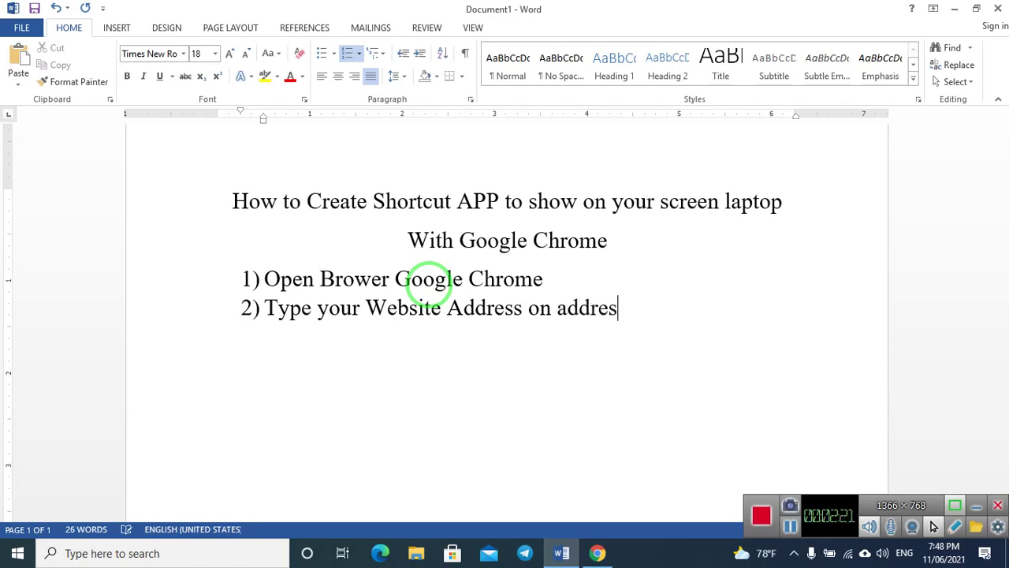
text(s bar)
click(954, 9)
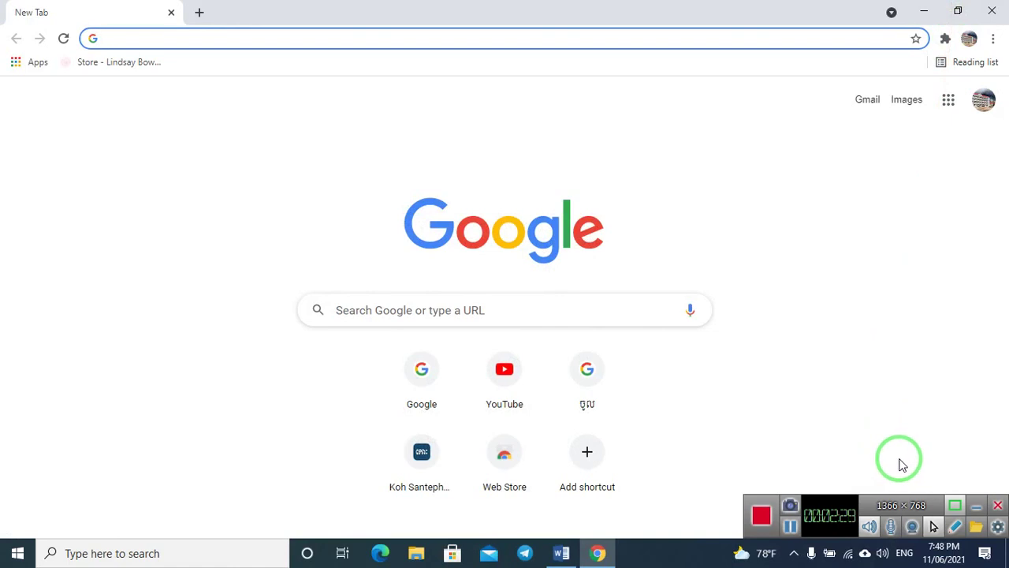
key(ctrl+alt+e)
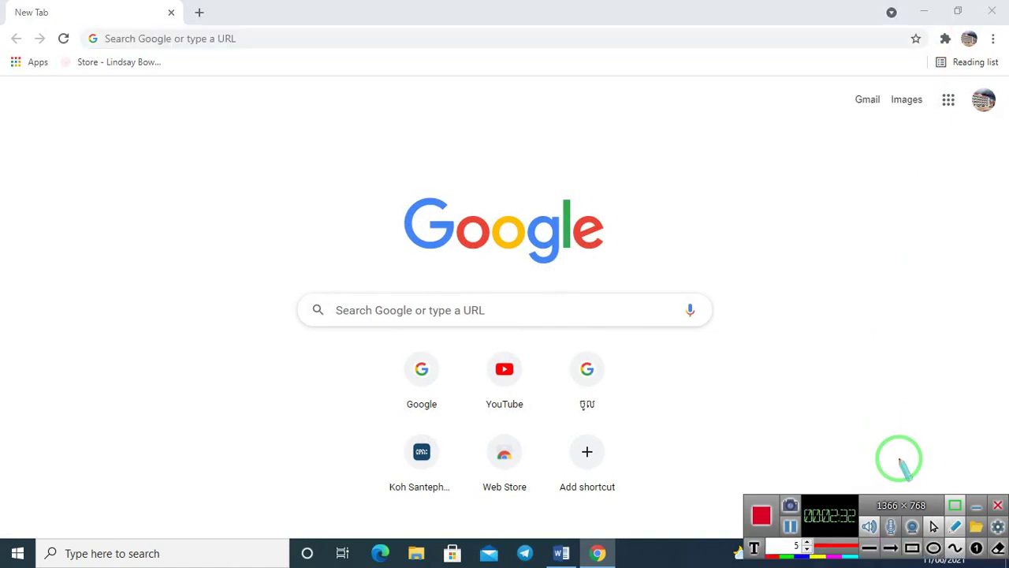
drag(913, 549, 254, 87)
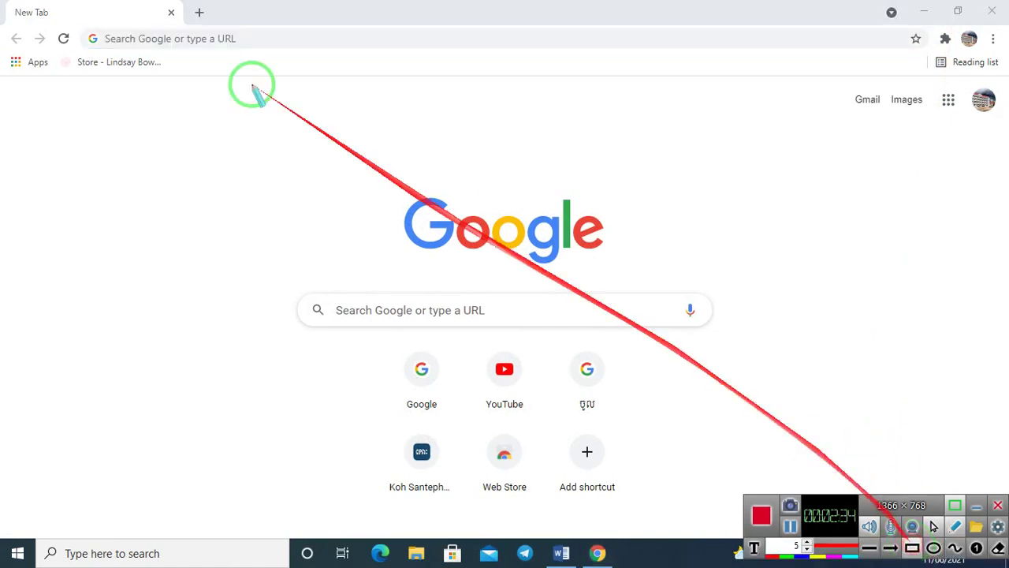
drag(78, 24, 708, 57)
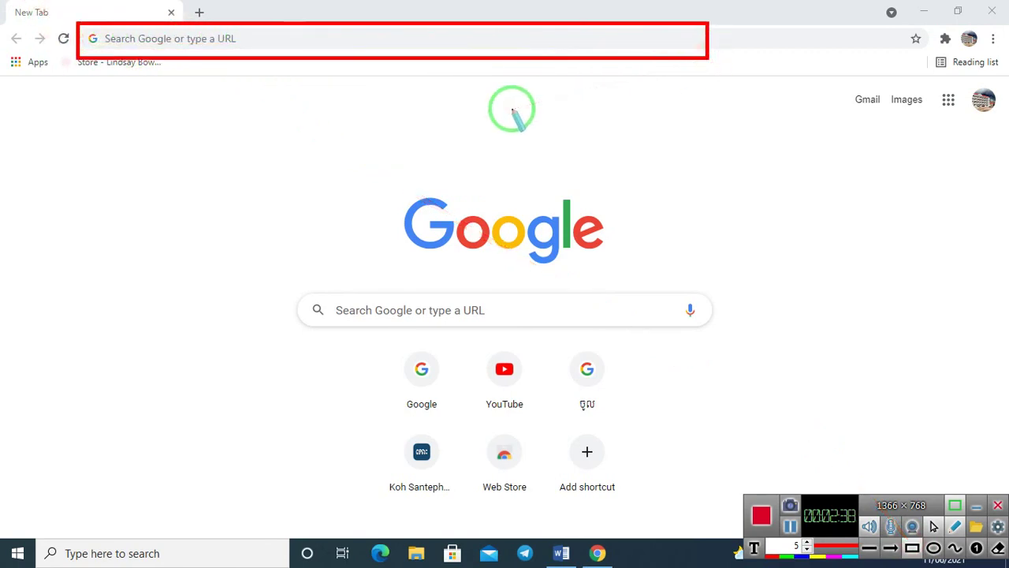
drag(512, 111, 203, 50)
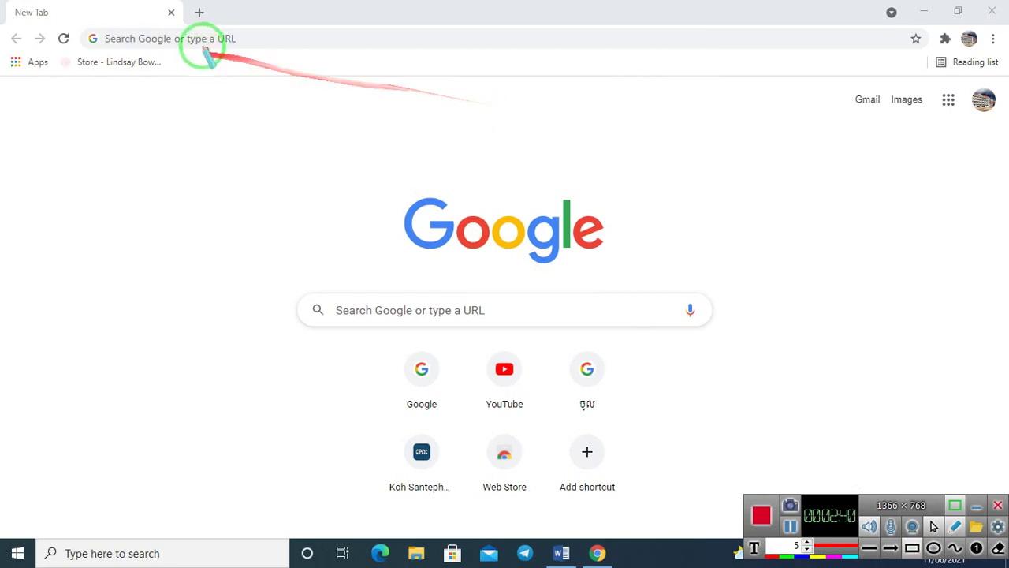
key(Escape)
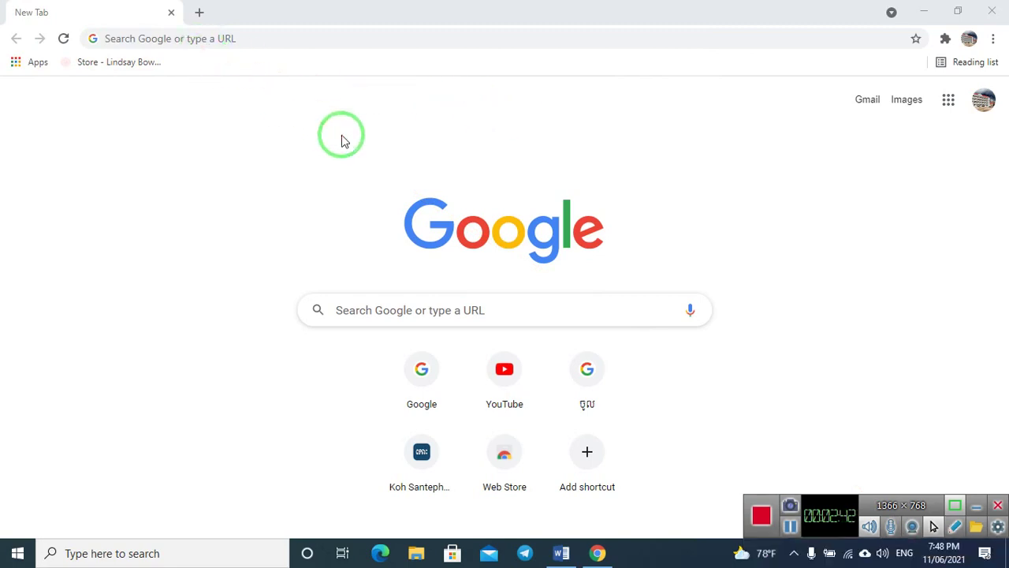
click(186, 36)
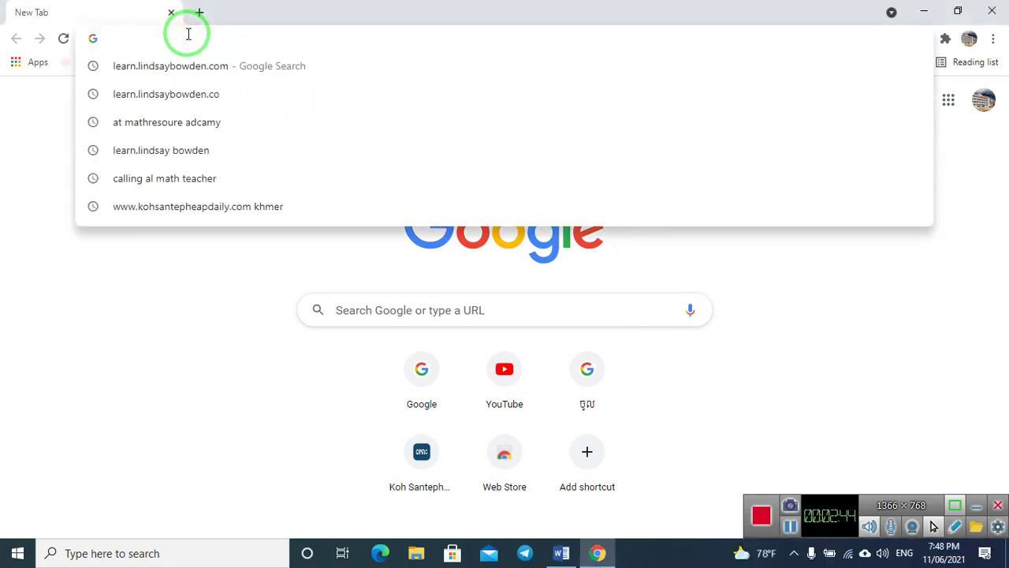
text(www.you)
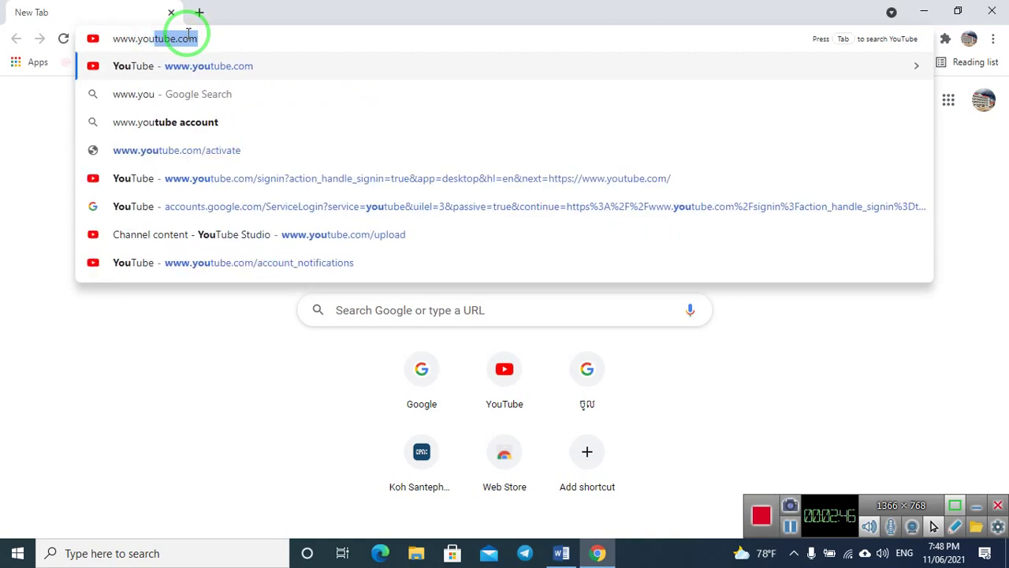
text(tube)
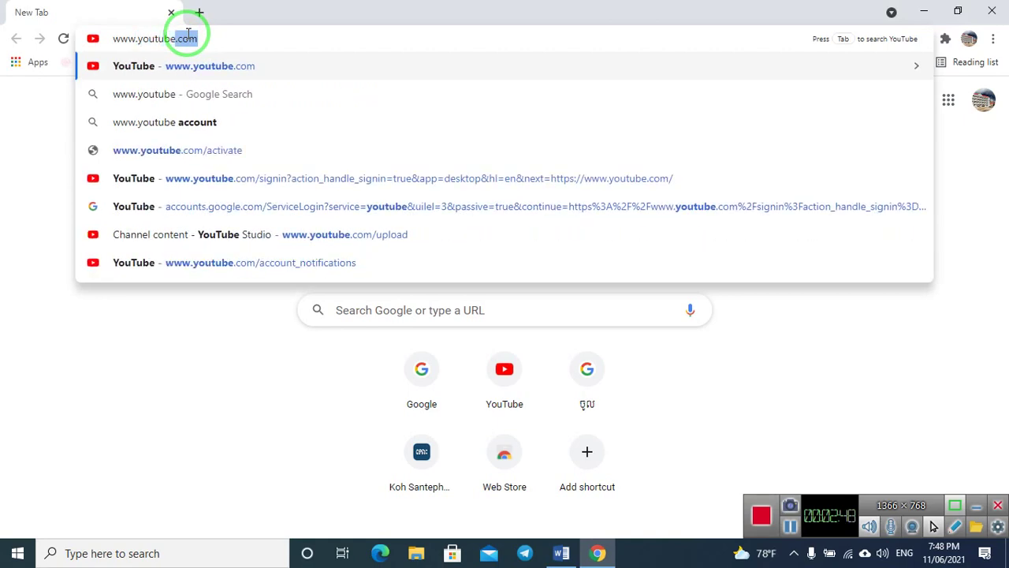
text(.com)
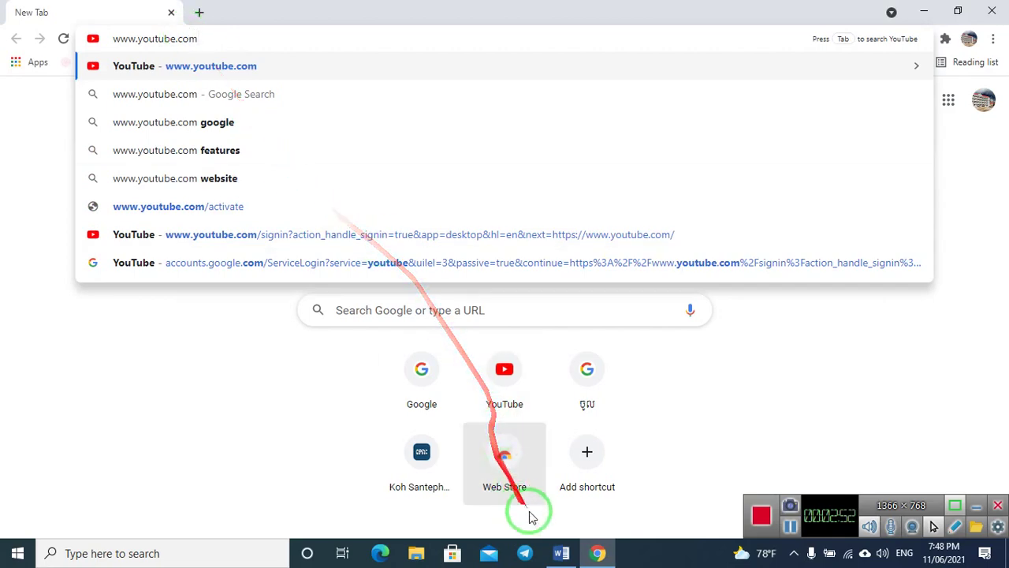
click(561, 553)
- Type step 3 'And Then Click Enter on Keyboard' and begin an empty item 4
key(Return)
text(3) )
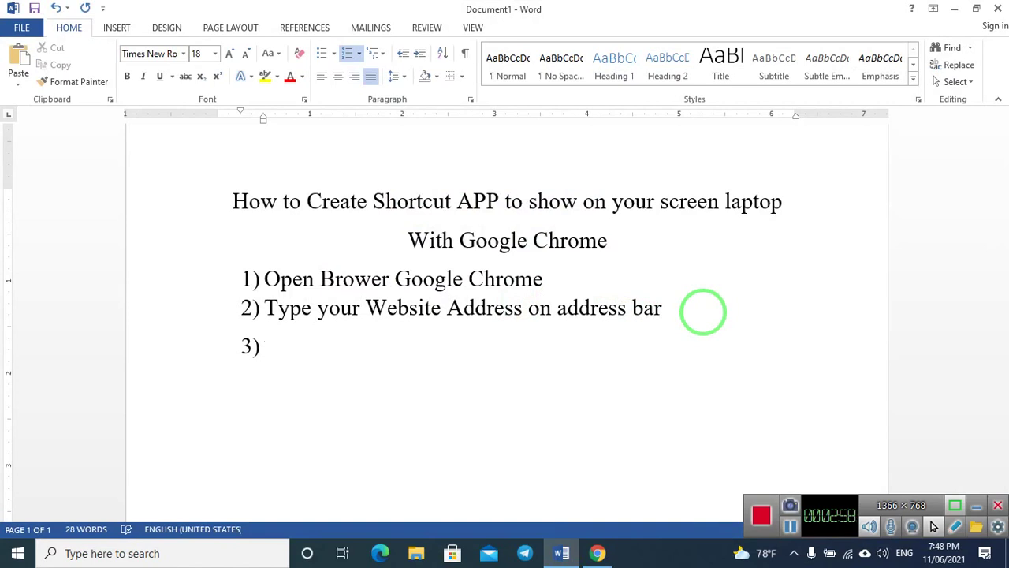
text(an)
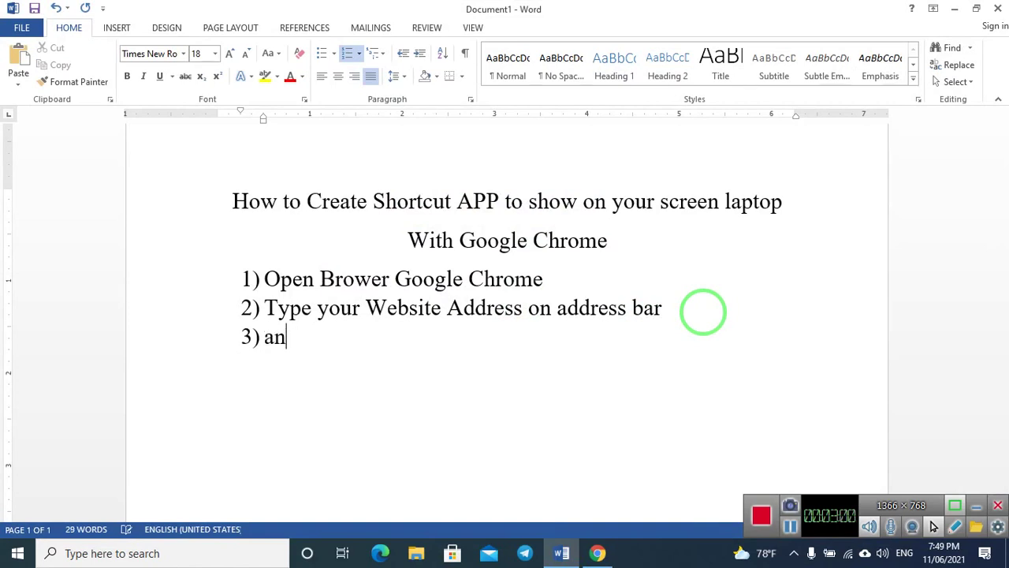
key(BackSpace)
key(BackSpace)
text(And T)
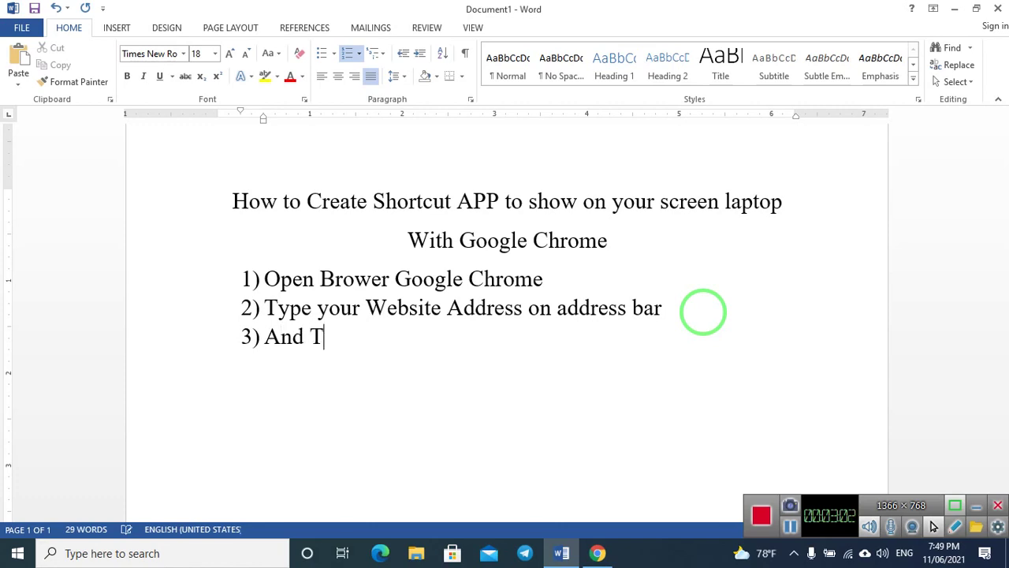
text(hen C)
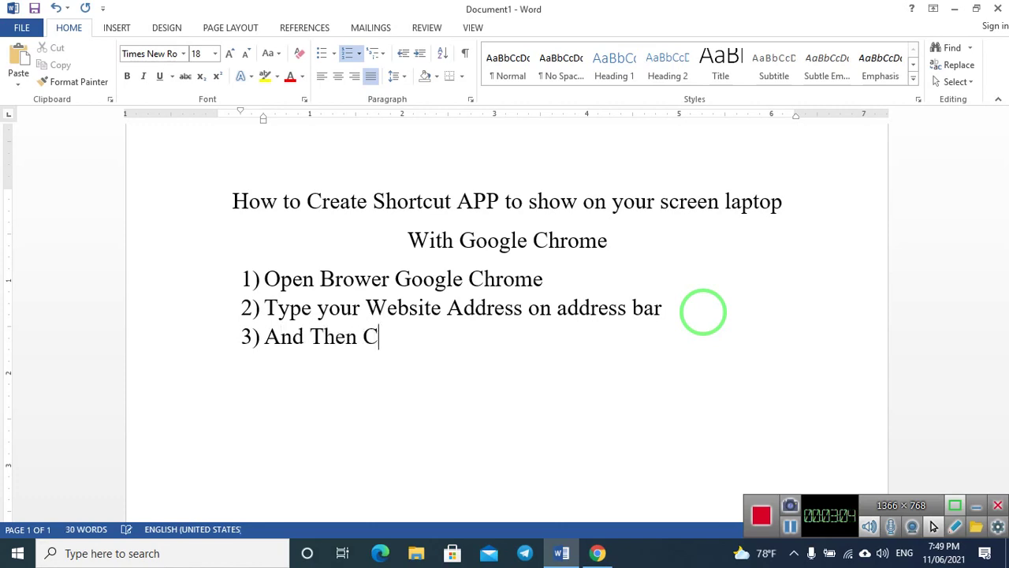
text(lick)
text( Enter )
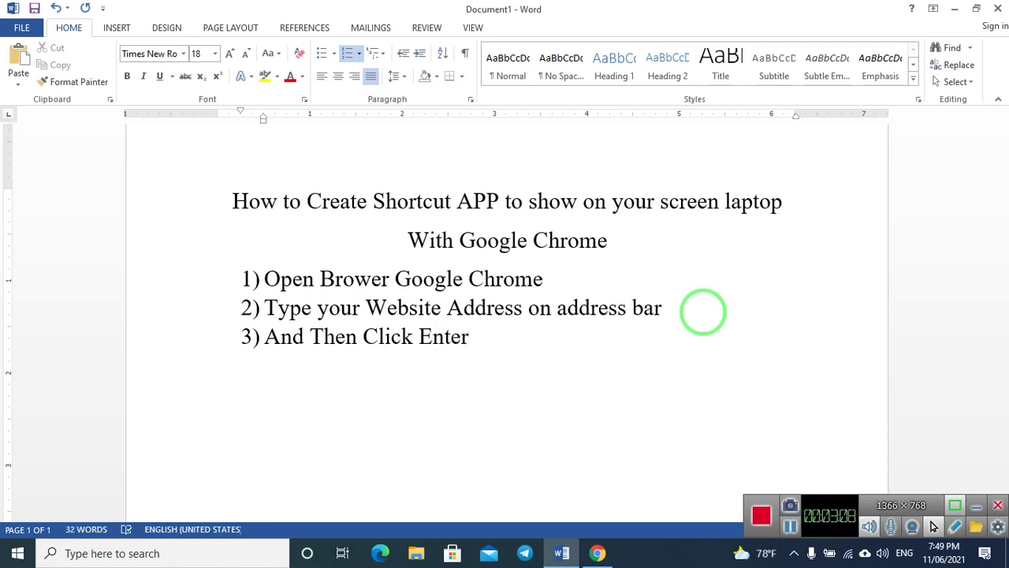
text(on Key)
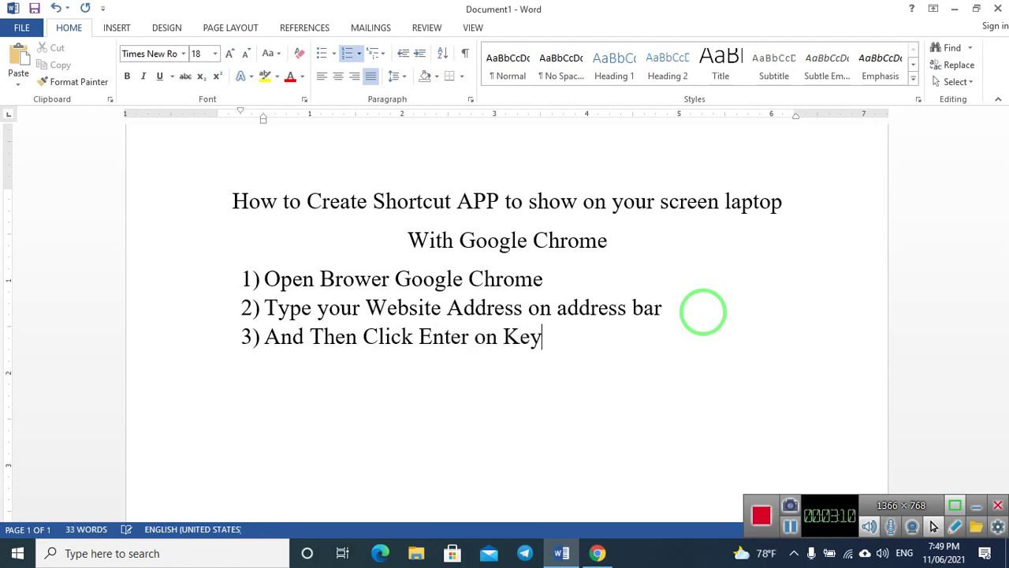
text(board)
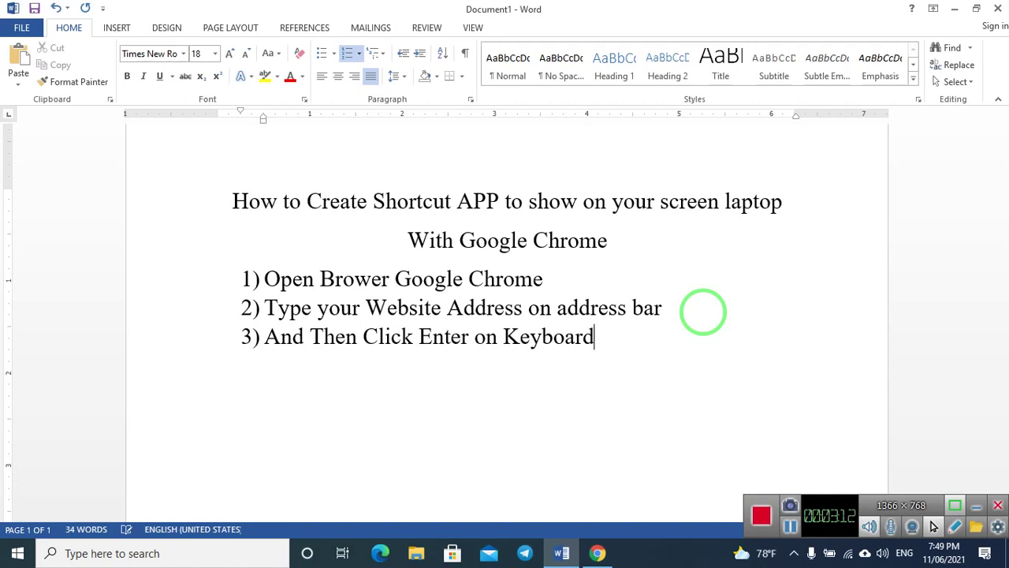
key(Return)
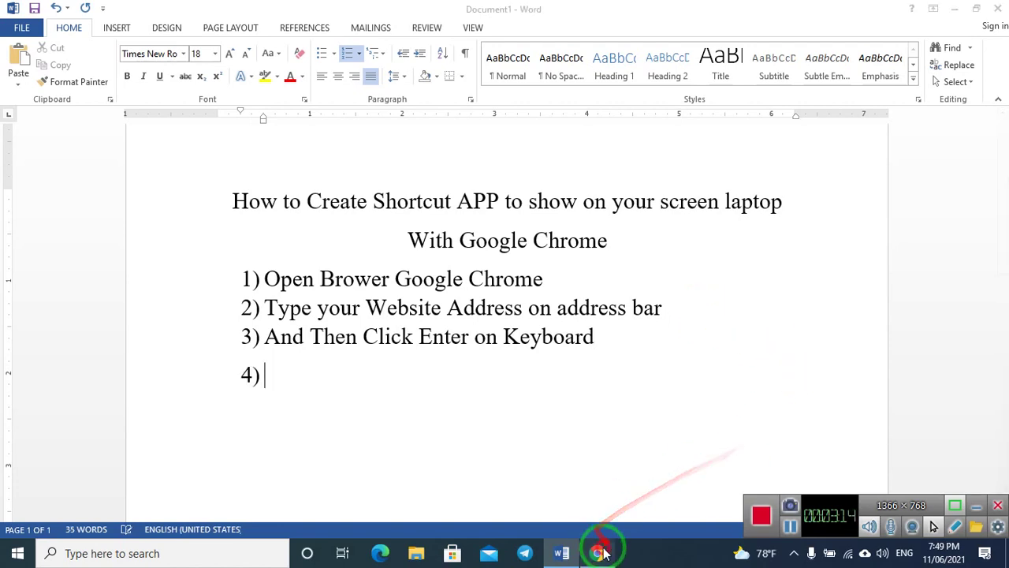
click(598, 552)
- Load youtube.com in Chrome from the address bar
key(Return)
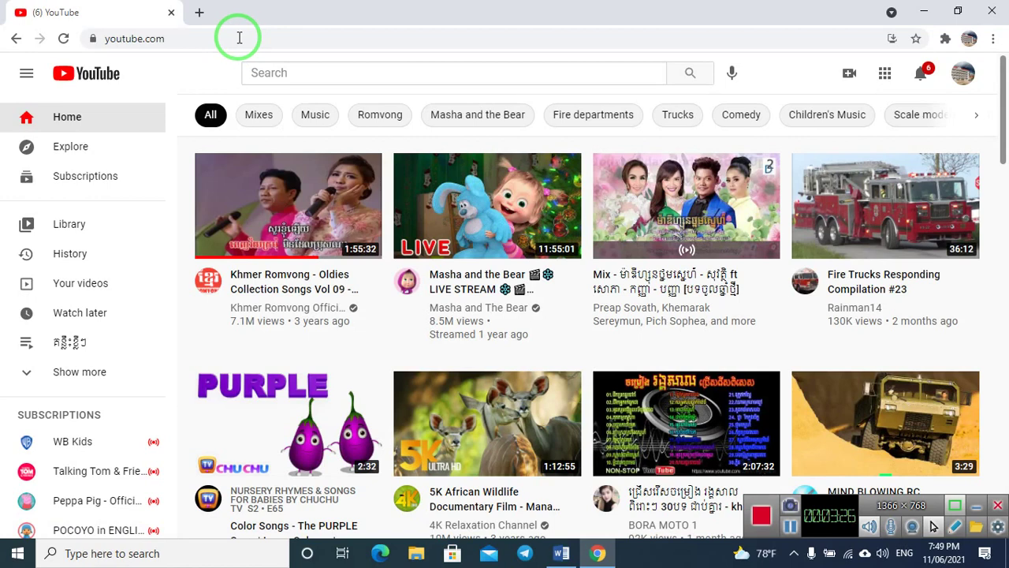
- Type step 4 'Click on the three points in the right corner' and begin item 5
click(558, 553)
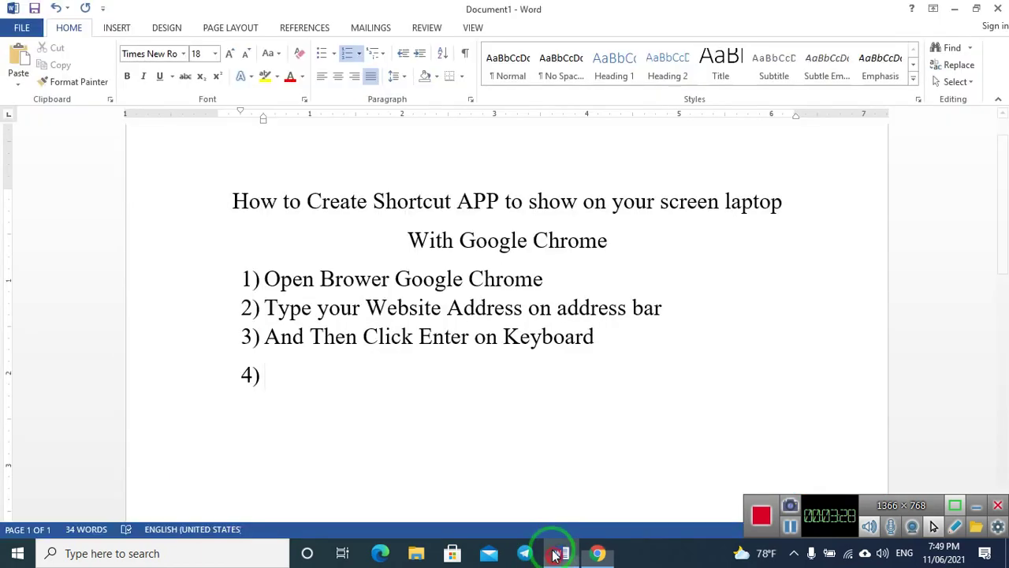
click(468, 390)
text(Cl)
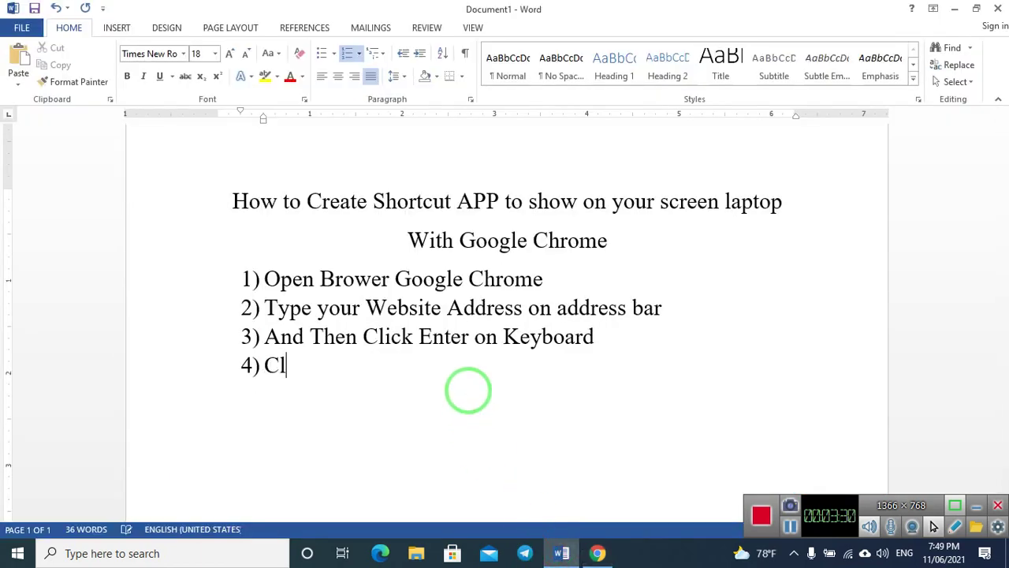
text(ick on )
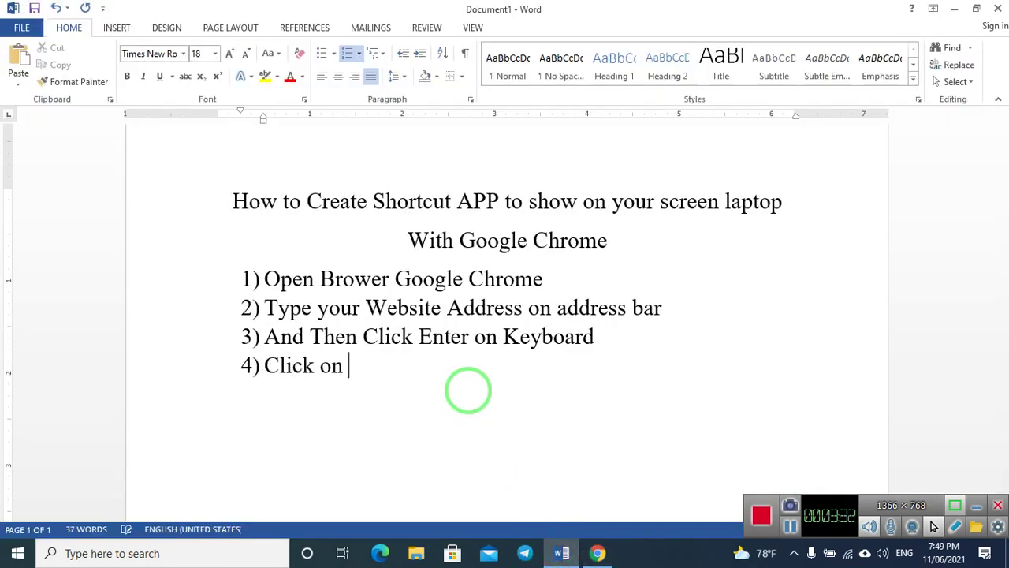
text(the )
text(three)
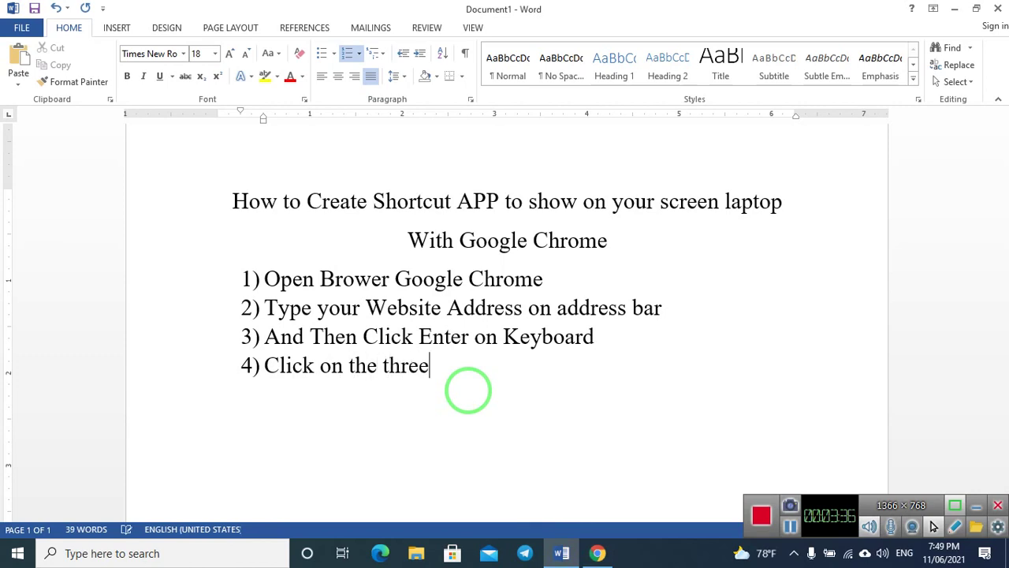
text(points)
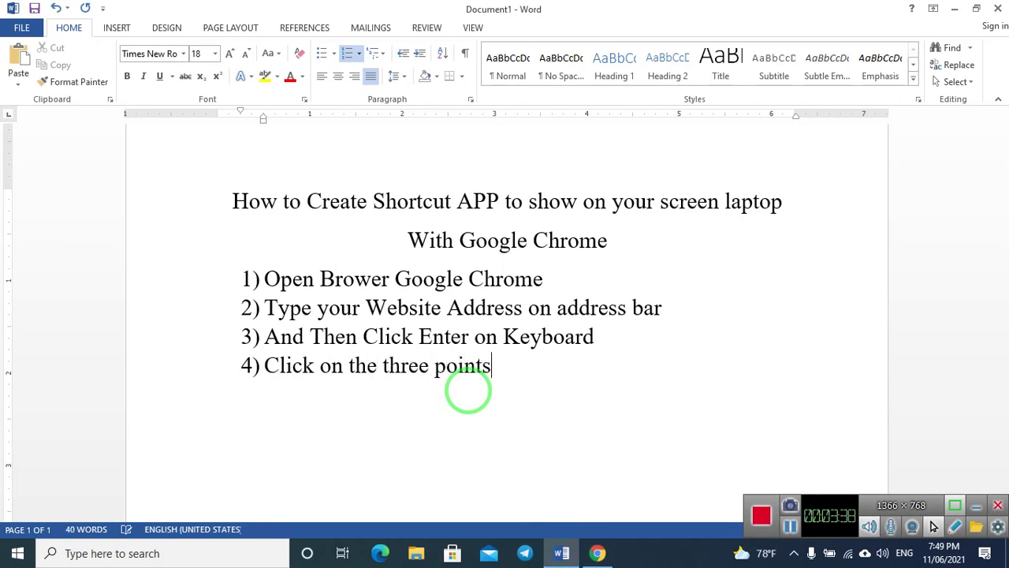
text( in )
text(the ri)
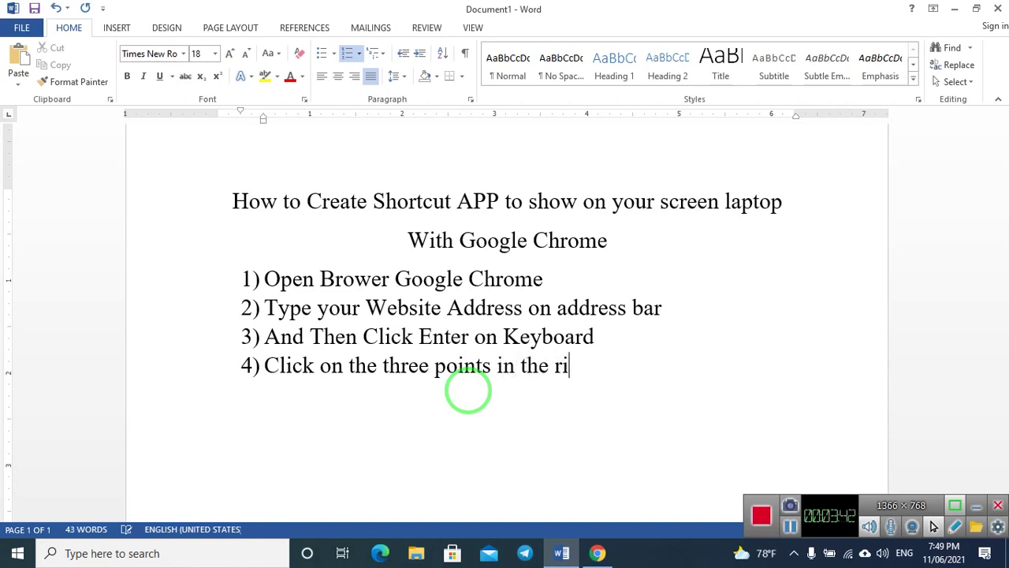
text(ghtco)
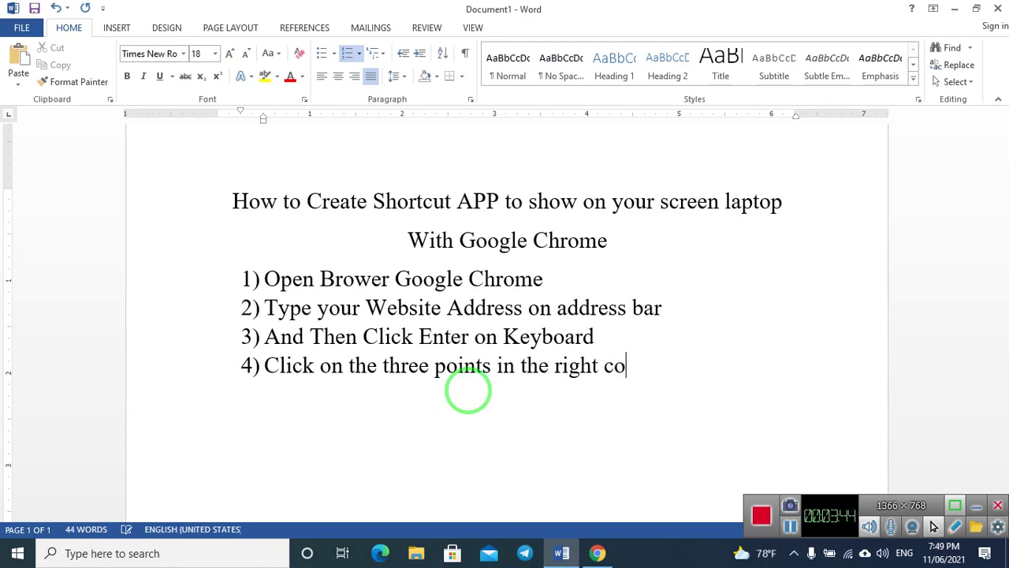
text(nv)
key(BackSpace)
key(BackSpace)
text(rner)
key(Return)
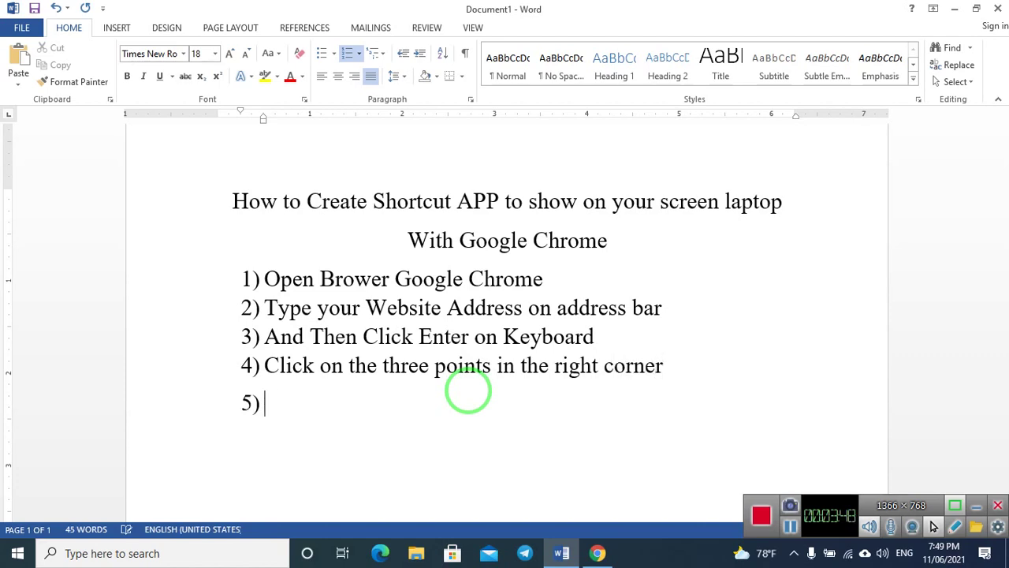
click(597, 553)
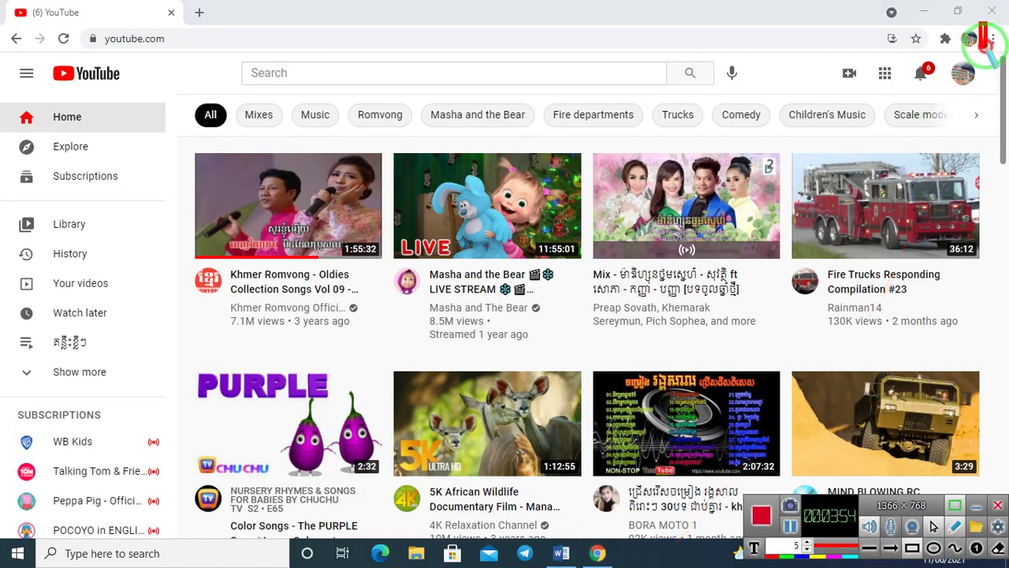
- On the YouTube page, open Chrome's menu and view the More tools submenu
drag(988, 49, 1007, 52)
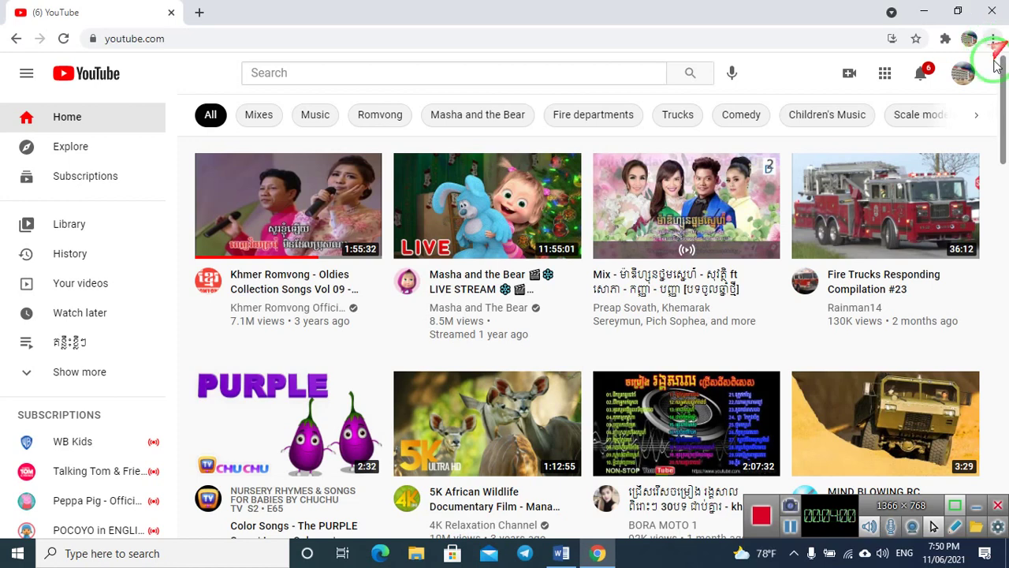
click(994, 41)
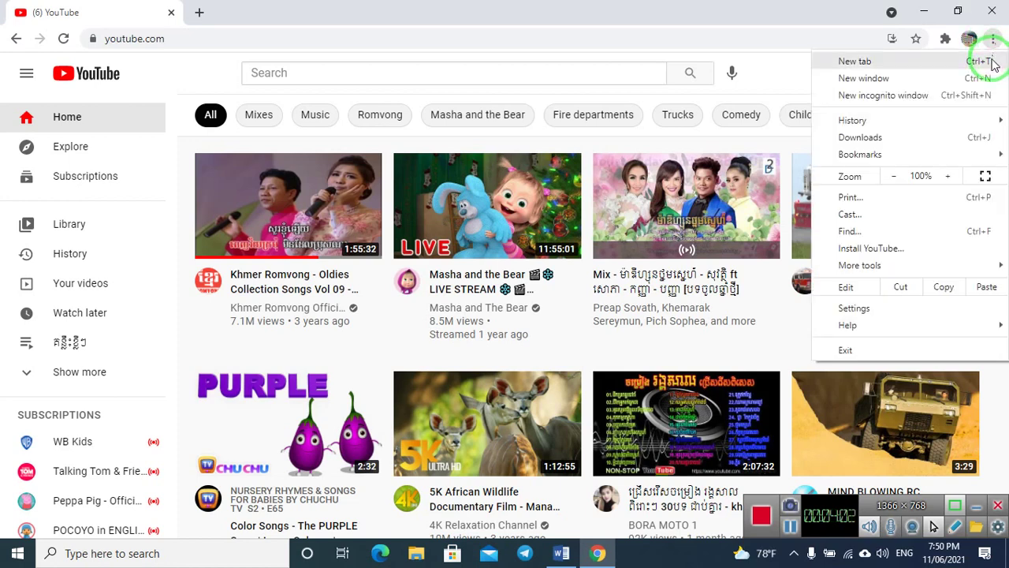
mouse_move(947, 266)
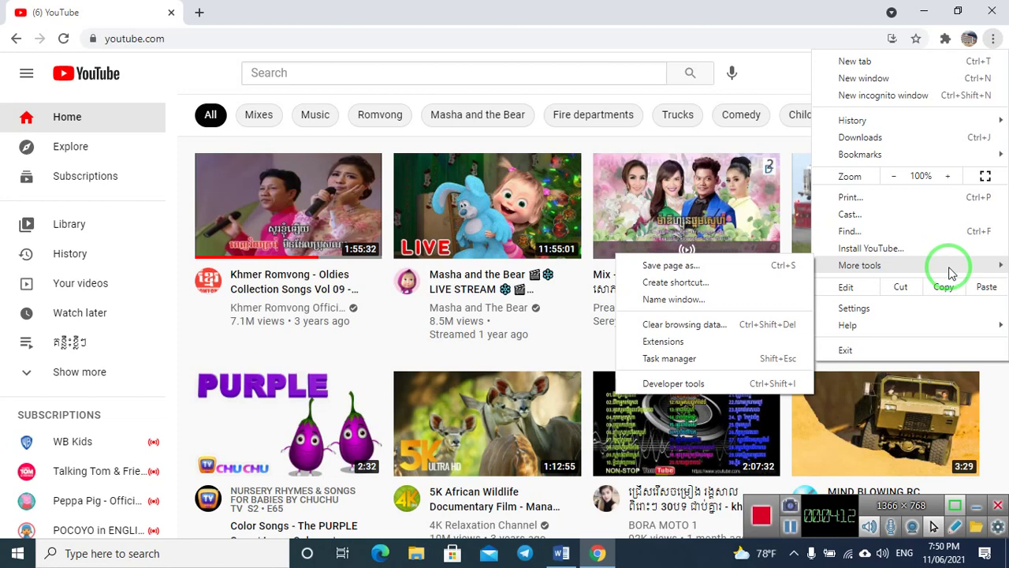
- Enter step 5 as 'Chose More tools', correcting the spelling, and begin step 6
click(563, 552)
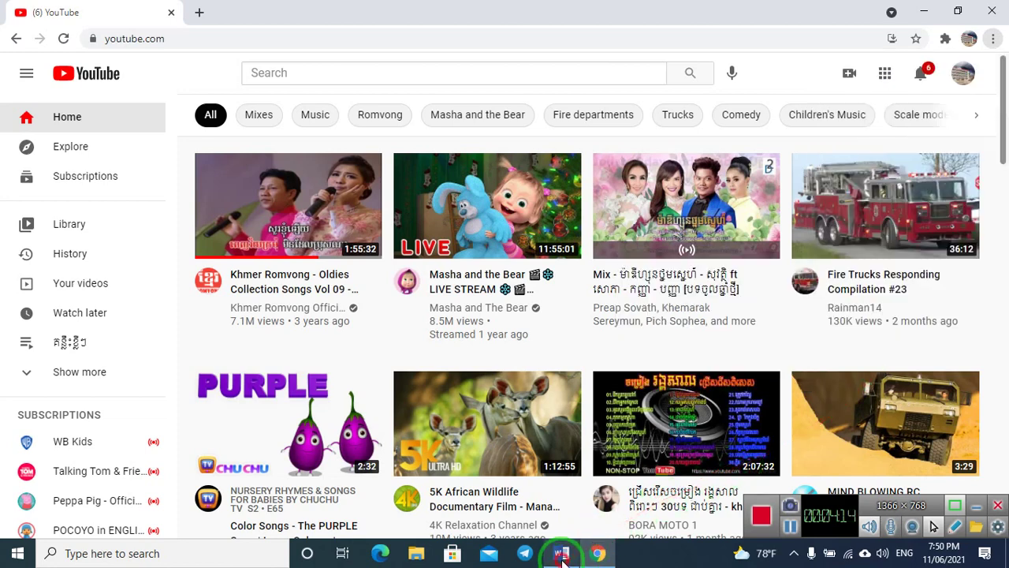
text(C)
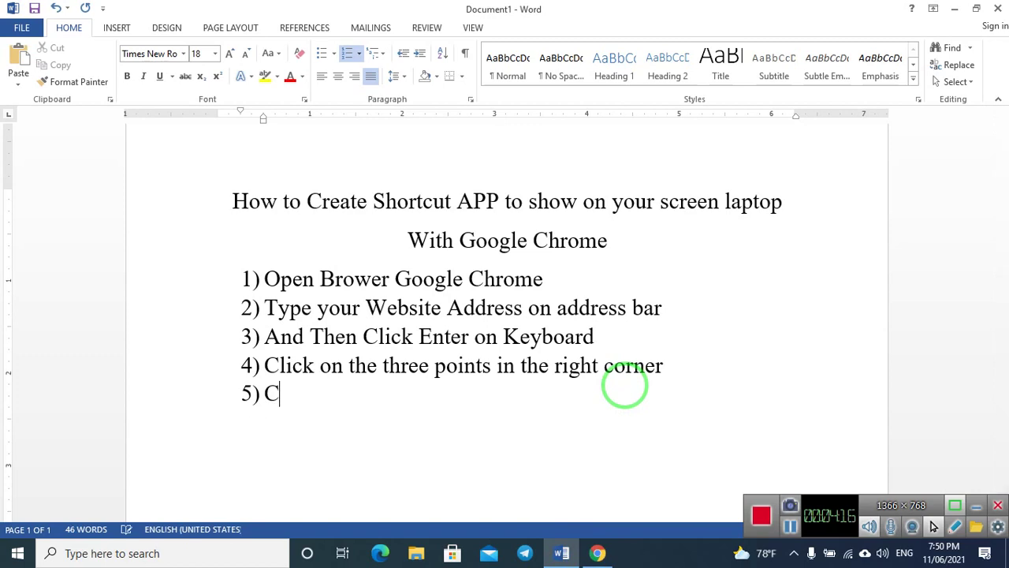
text(hose )
text(More)
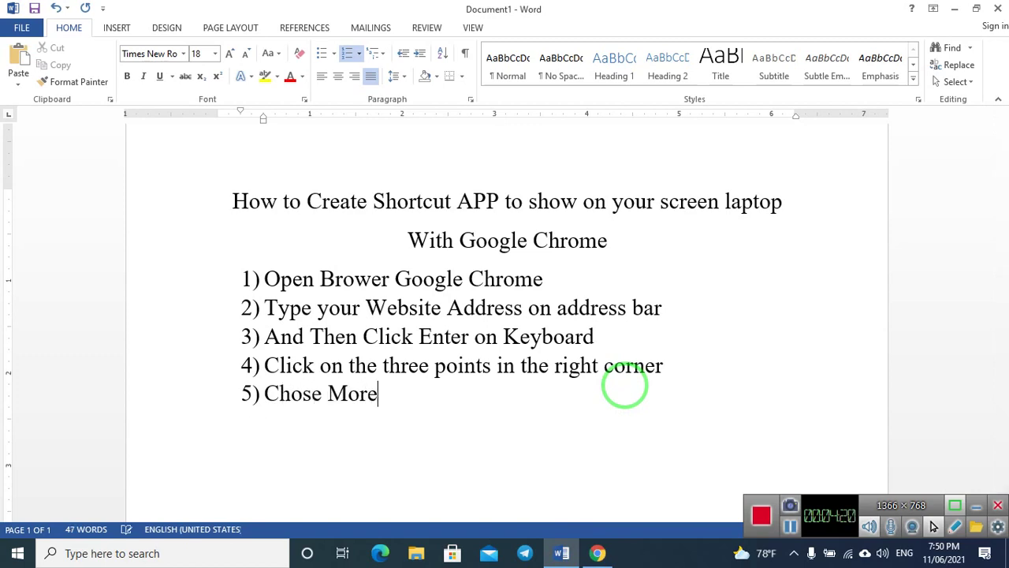
text(tools)
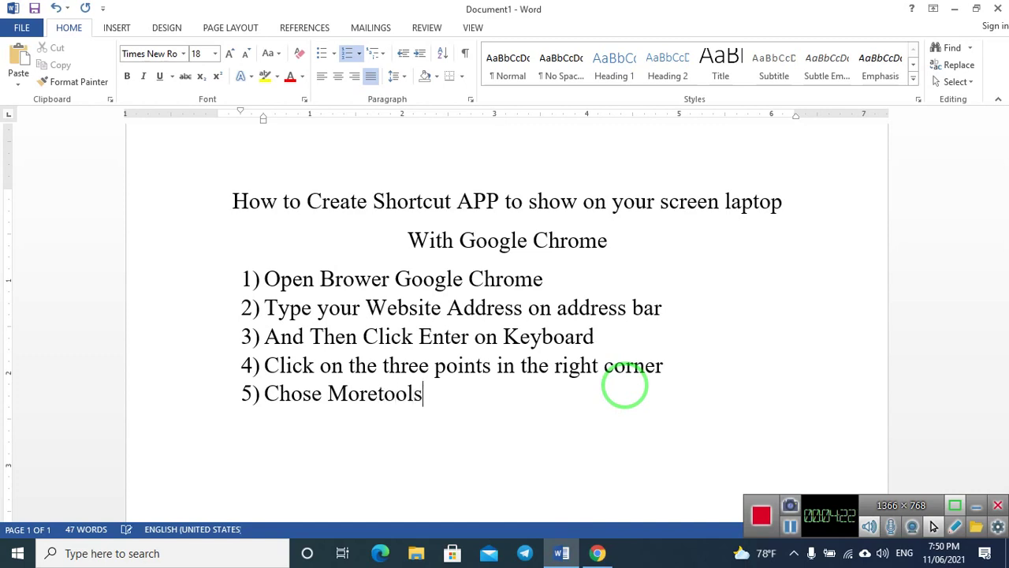
key(Return)
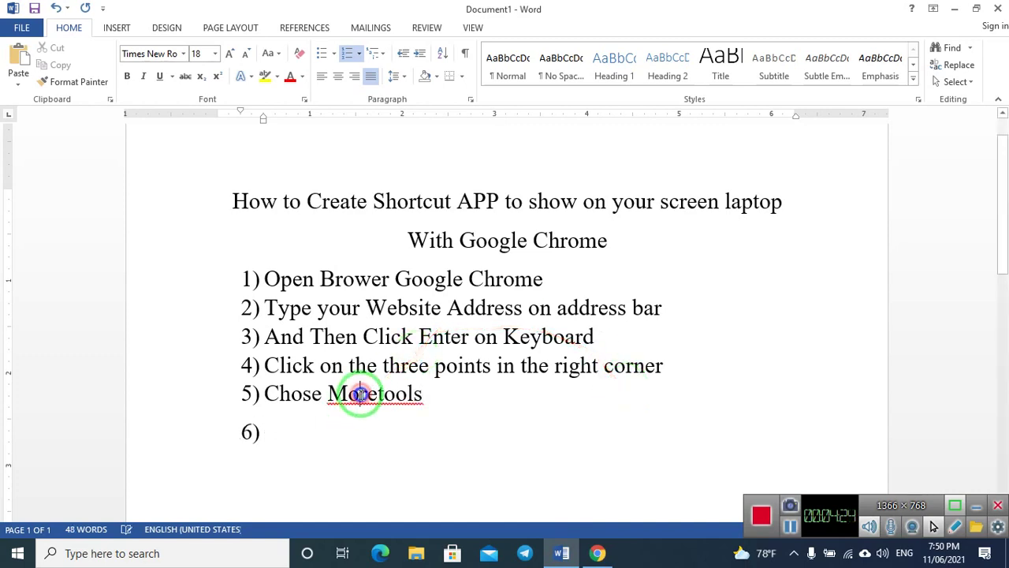
right_click(361, 394)
click(451, 288)
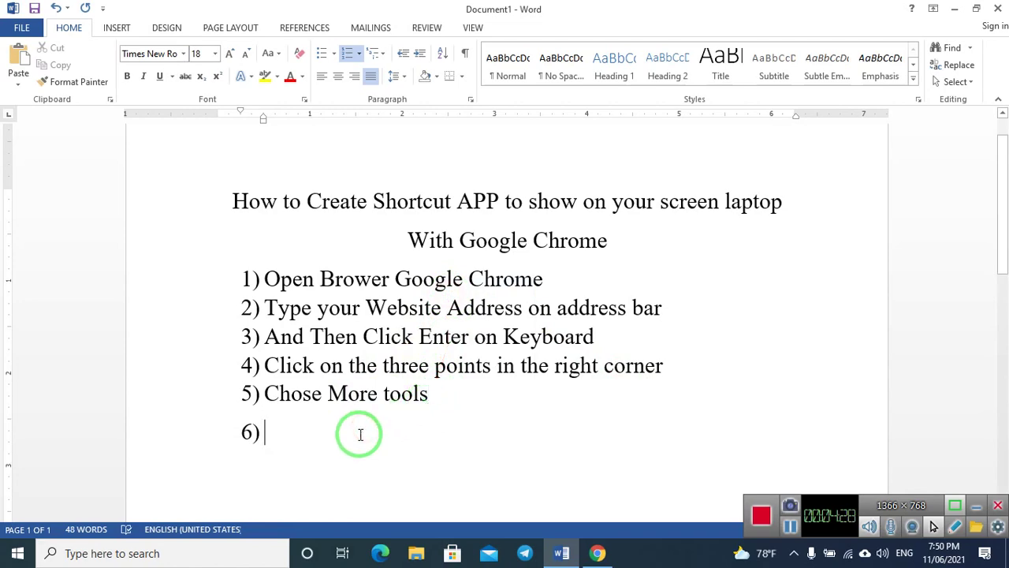
click(595, 552)
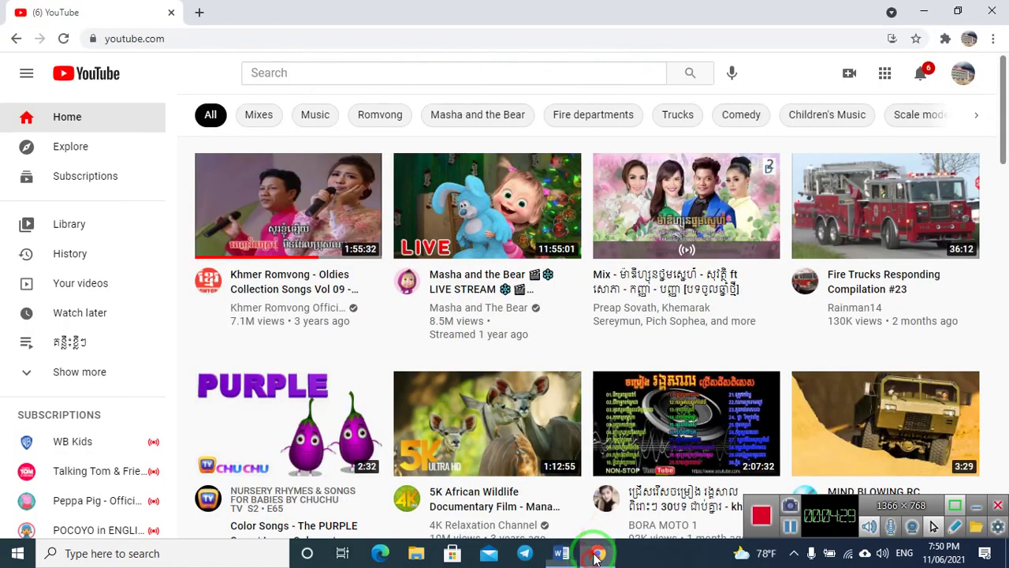
- Find the Create shortcut option under More tools in Chrome's menu
click(993, 44)
mouse_move(895, 268)
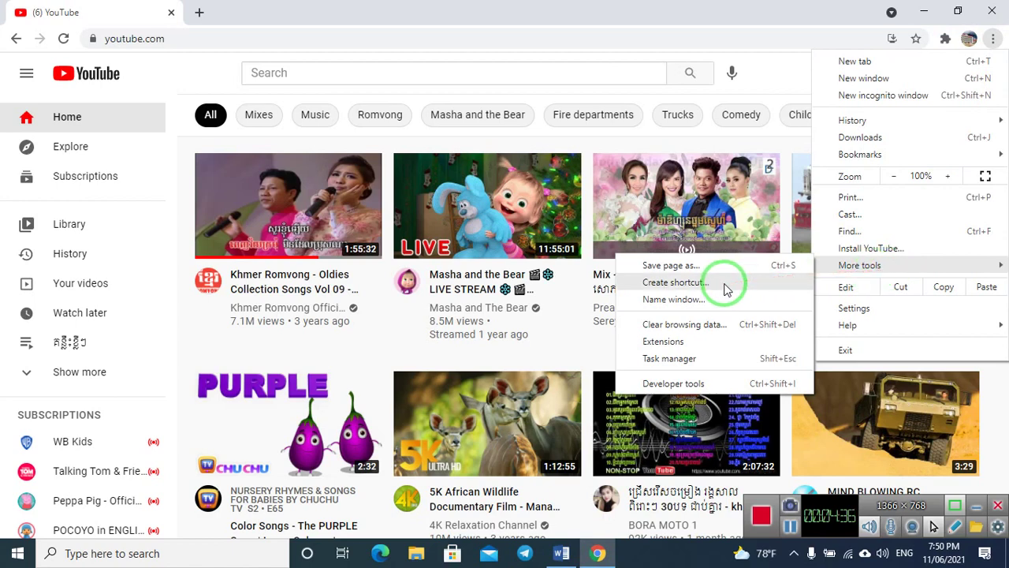
click(562, 552)
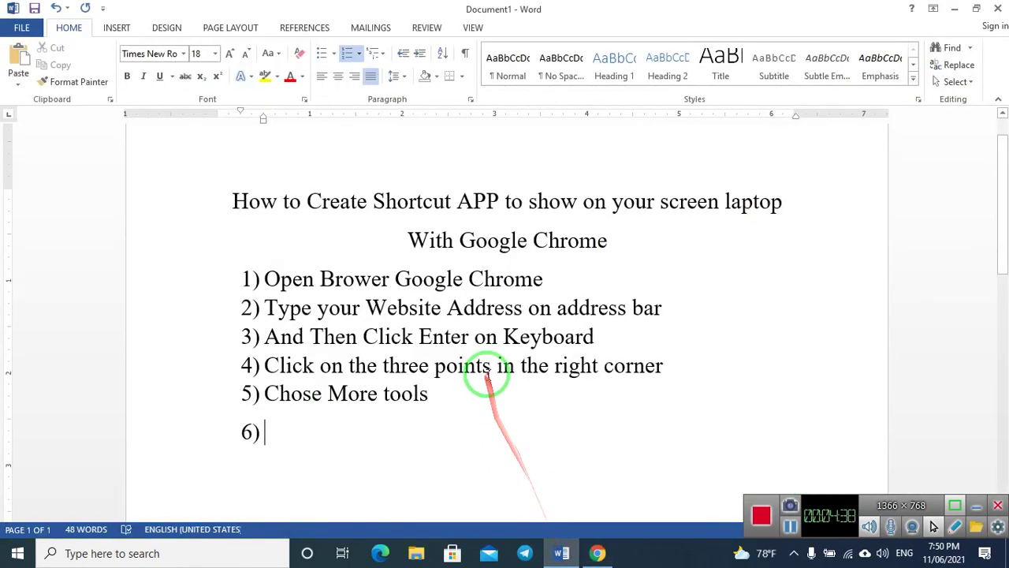
- Write the start of step 6 as 'And then chose:', fixing the typos
text(a)
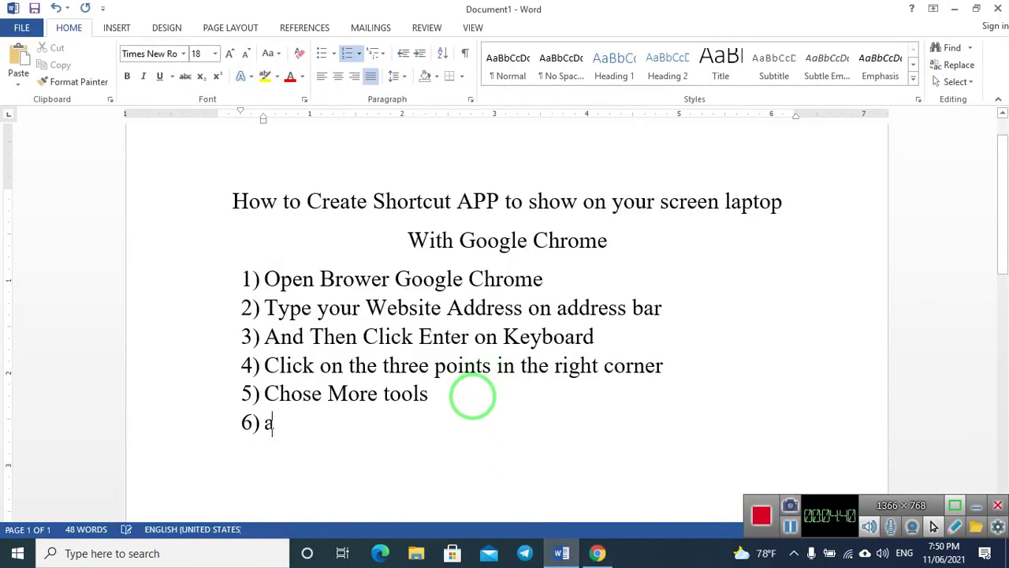
text(nd)
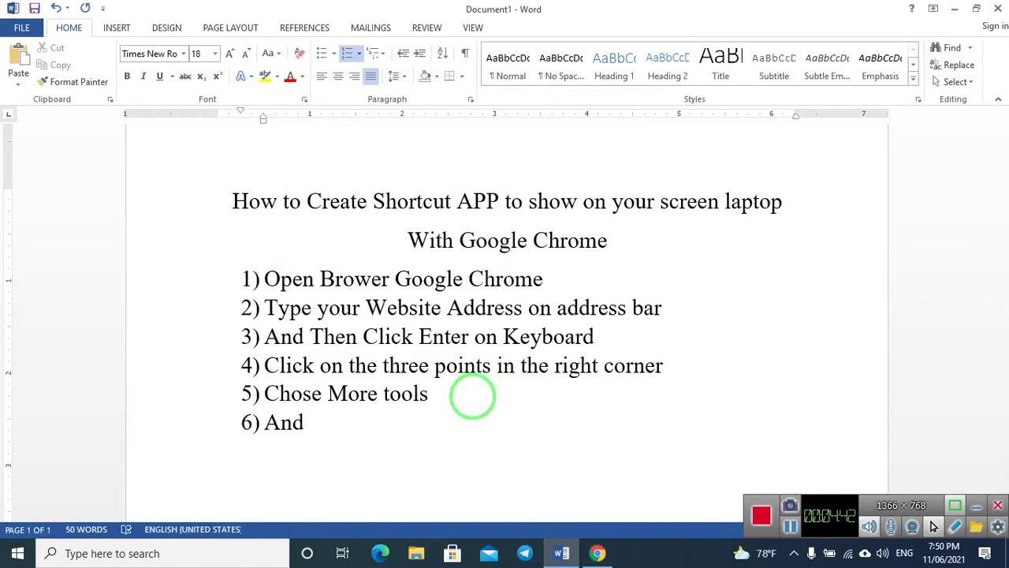
text( the Ch)
key(BackSpace)
key(BackSpace)
text(chose:)
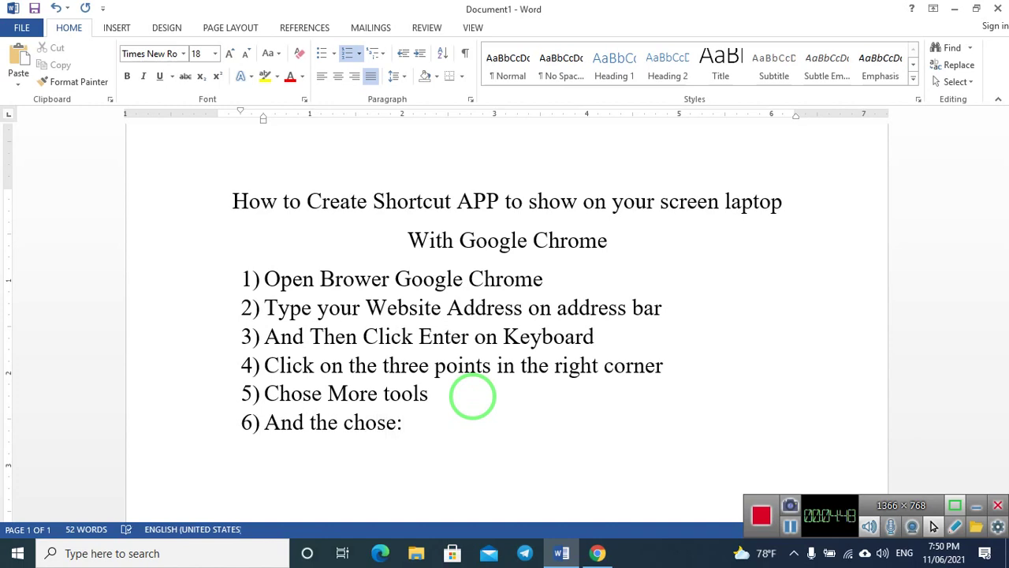
click(326, 396)
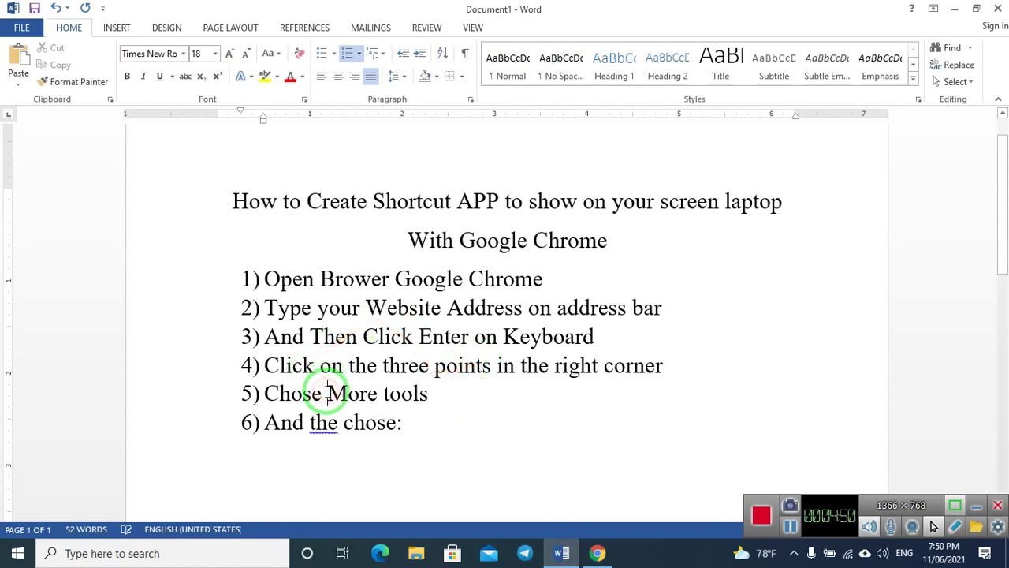
text(:)
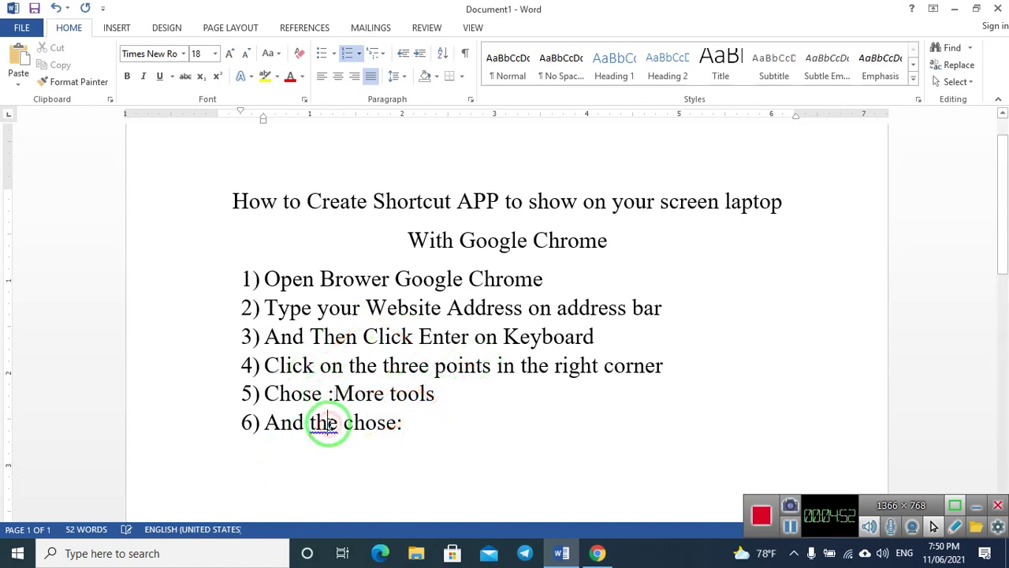
right_click(331, 430)
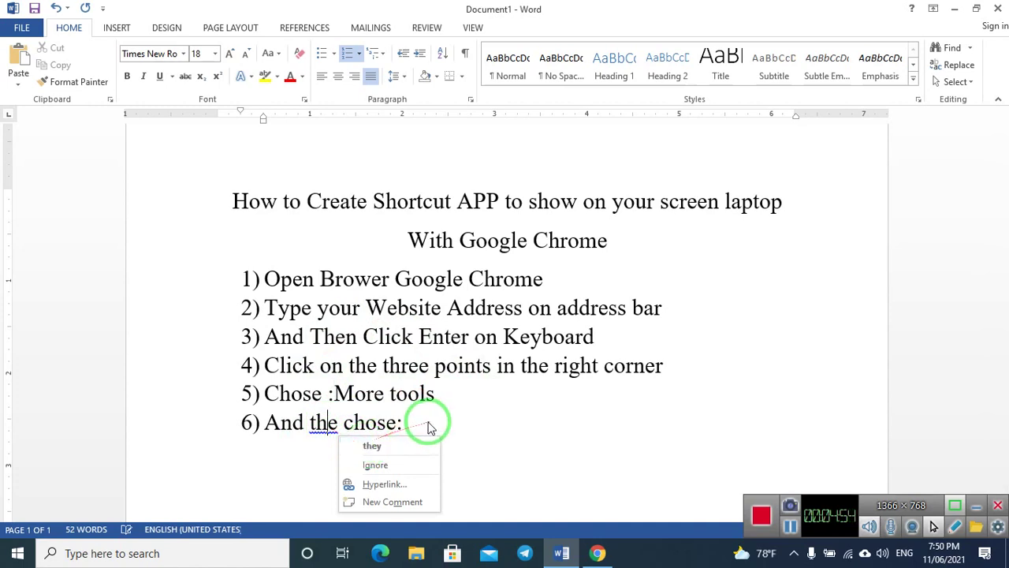
click(335, 427)
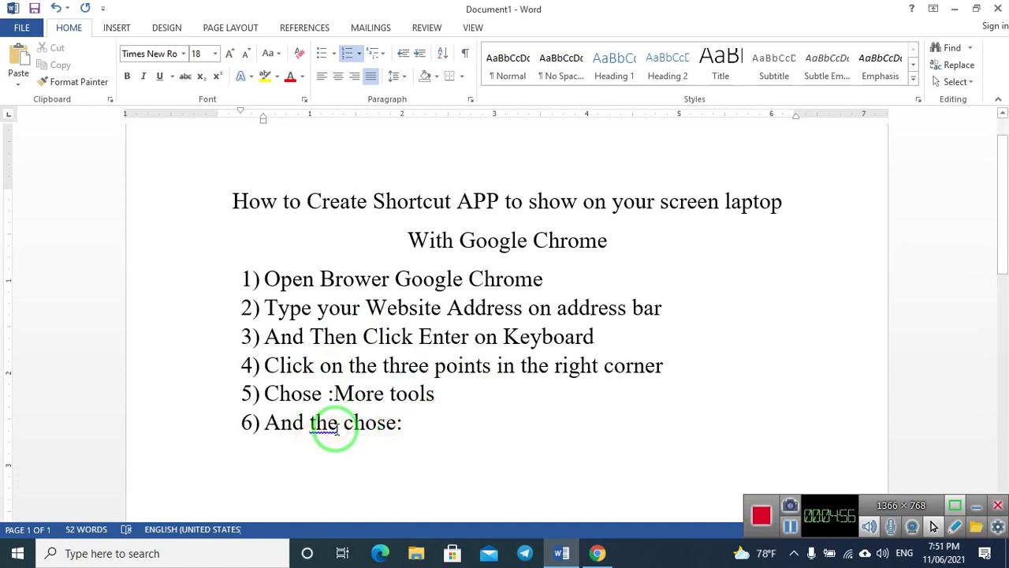
text(n)
- Finish step 6 with 'Create shortcut..' and start numbered item 7
click(453, 426)
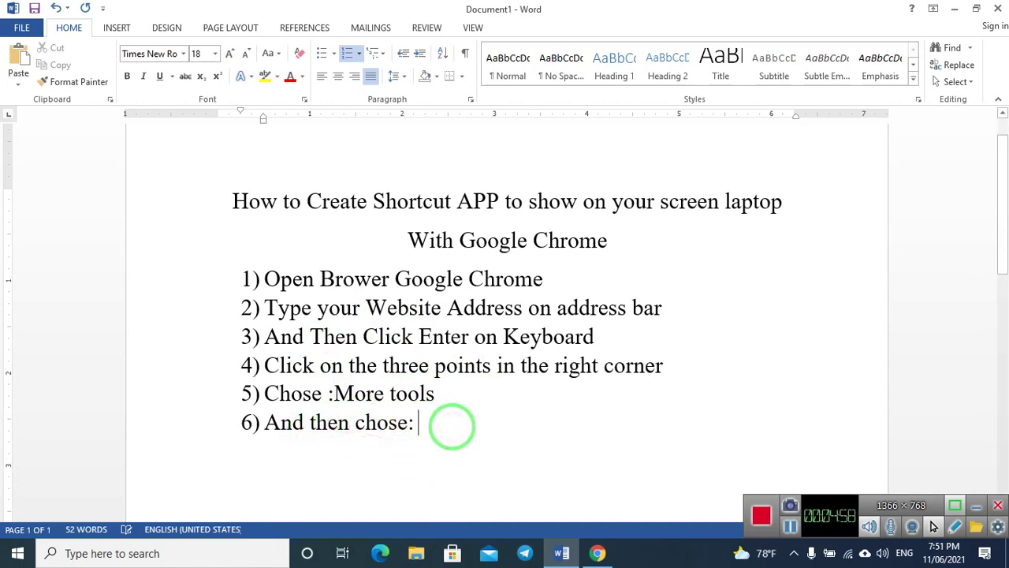
text(Create)
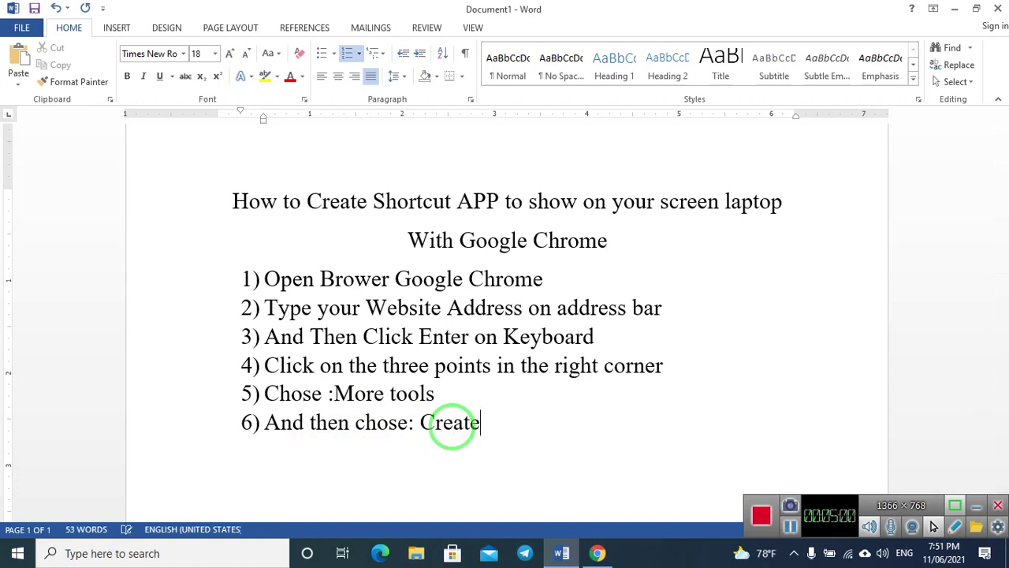
text( s)
key(BackSpace)
text(sh)
text(ortcut)
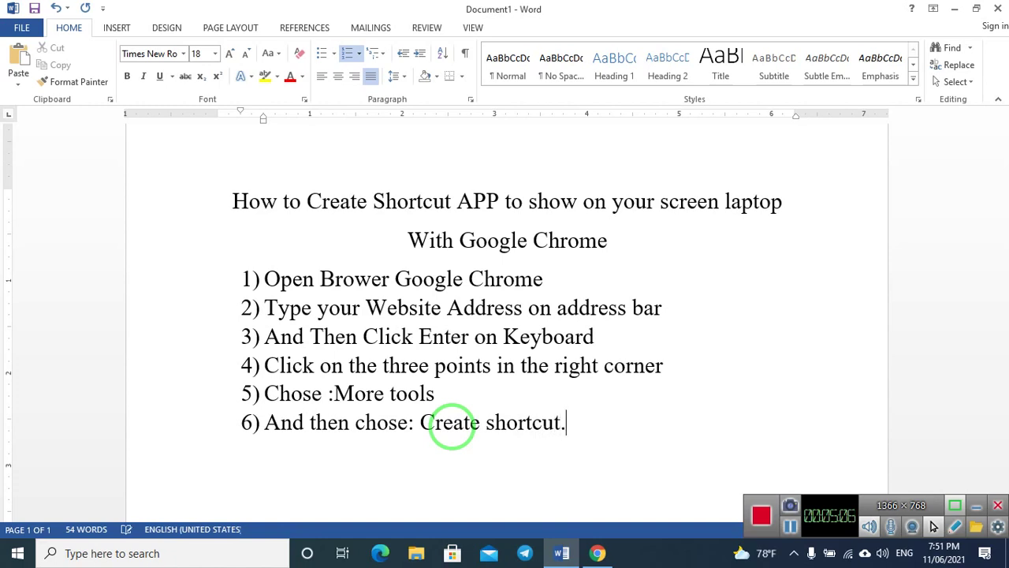
text(..)
key(Return)
click(597, 553)
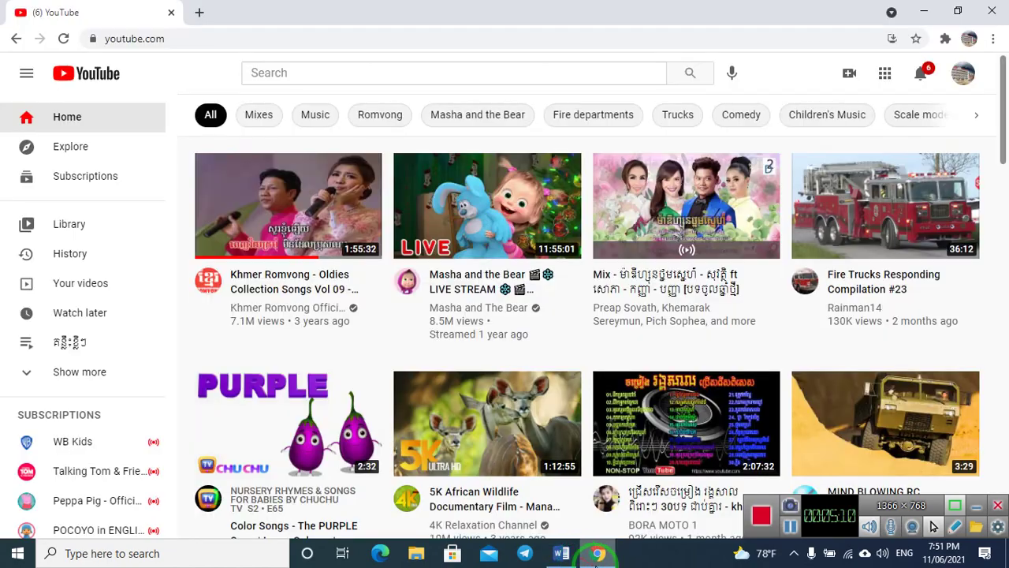
- Open Chrome's Create shortcut dialog for YouTube from More tools
click(597, 553)
click(597, 552)
click(992, 39)
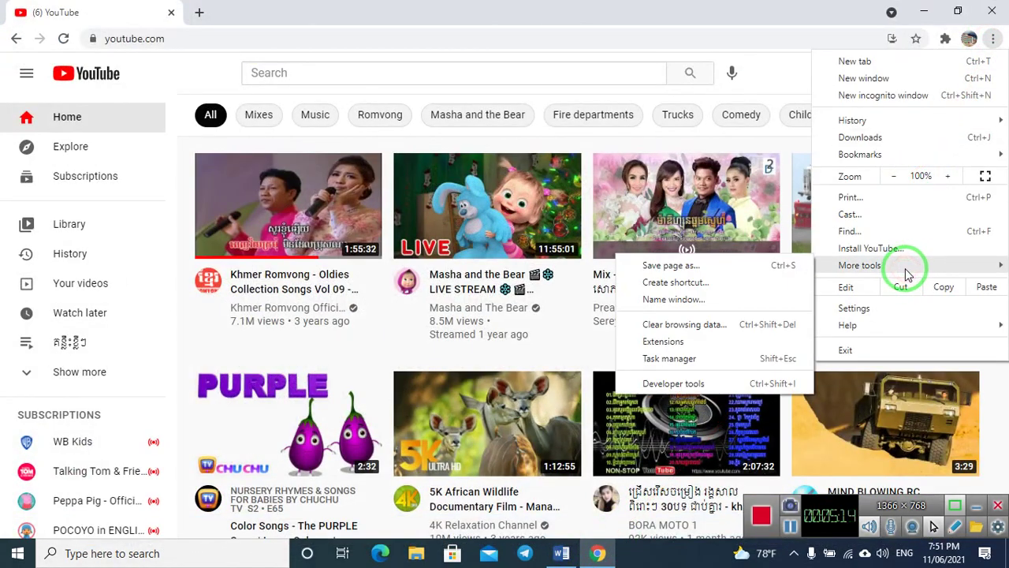
click(699, 288)
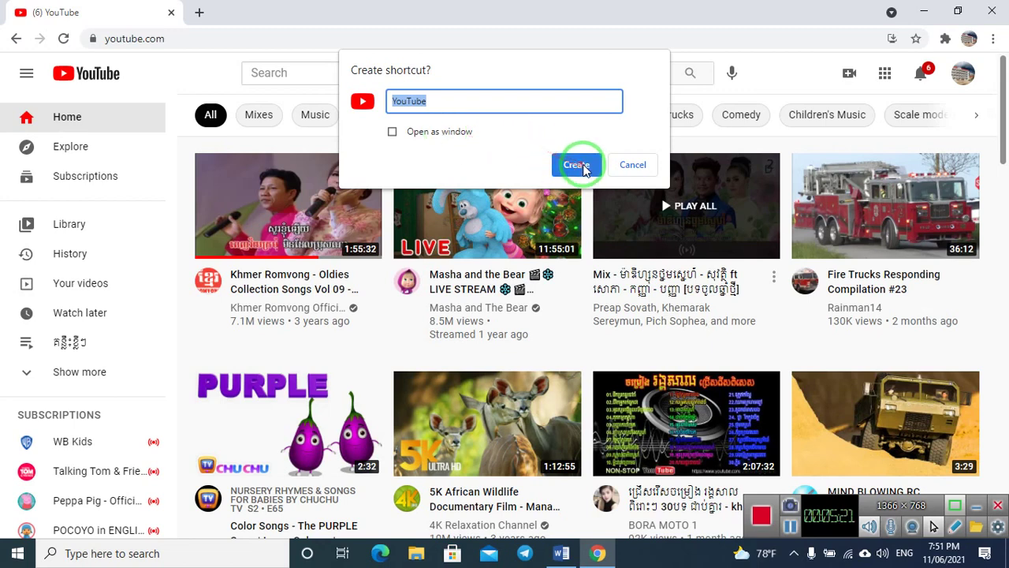
click(573, 167)
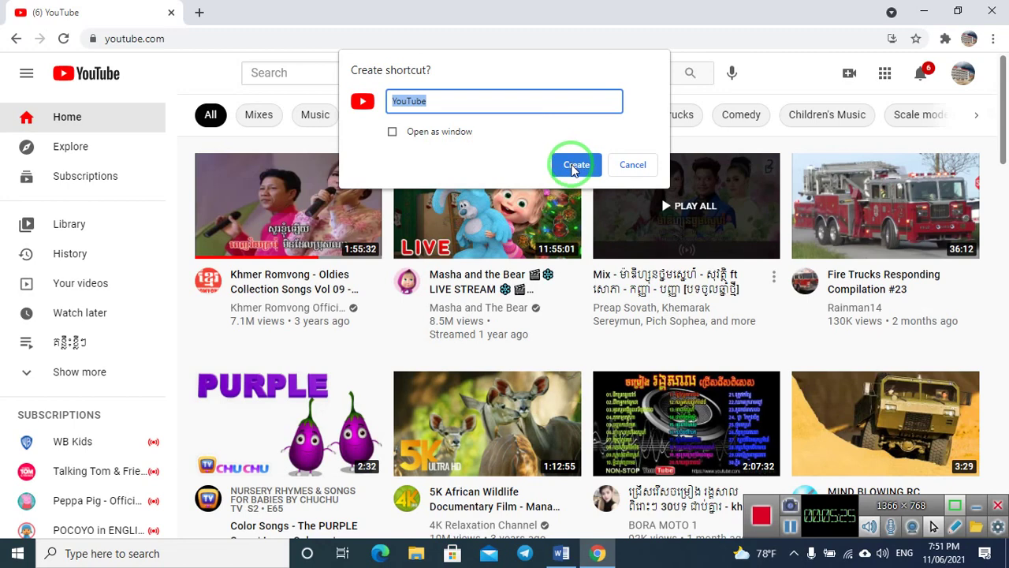
key(ctrl+shift+d)
mouse_move(542, 140)
mouse_down()
mouse_move(584, 185)
mouse_move(605, 188)
mouse_up()
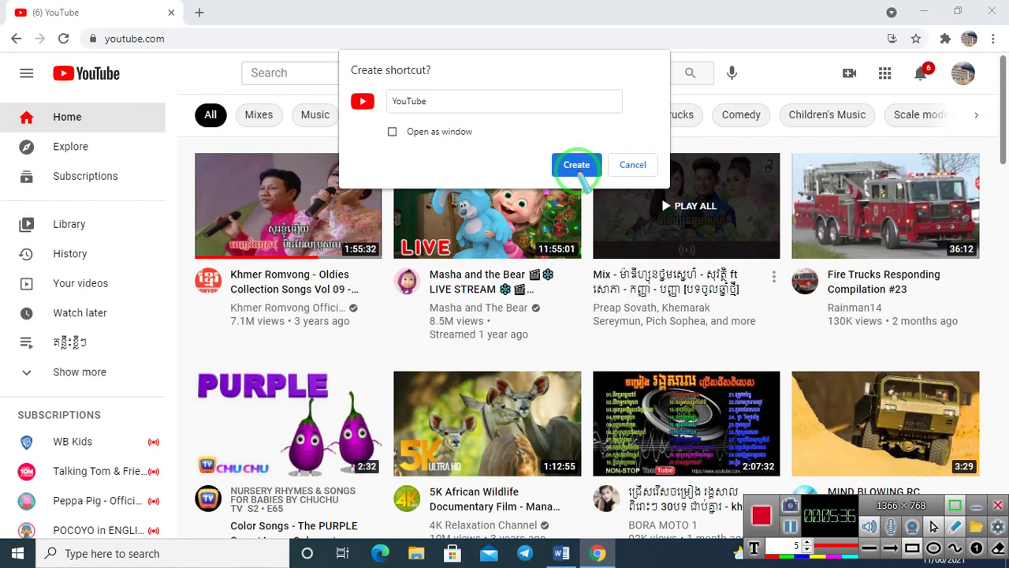
- Type step 7 as 'Click on Button: Create', correcting the misspelt 'Buuton'
click(561, 553)
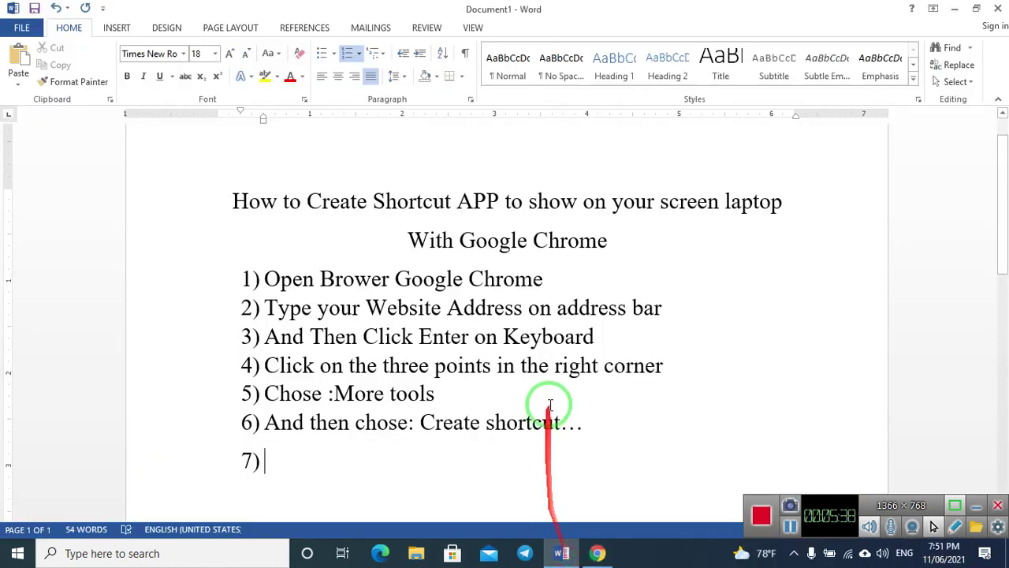
text(Cl)
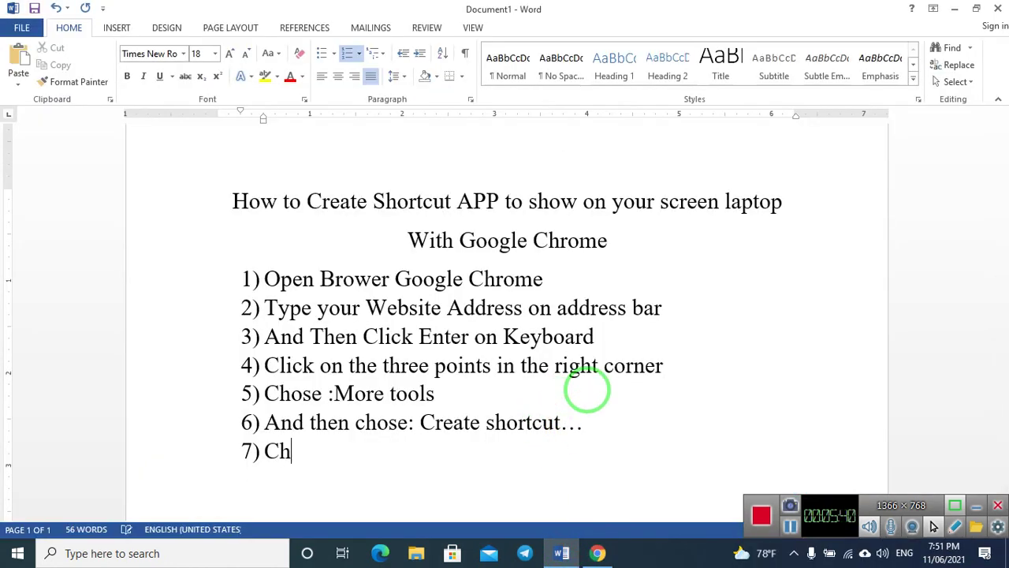
text(ickon )
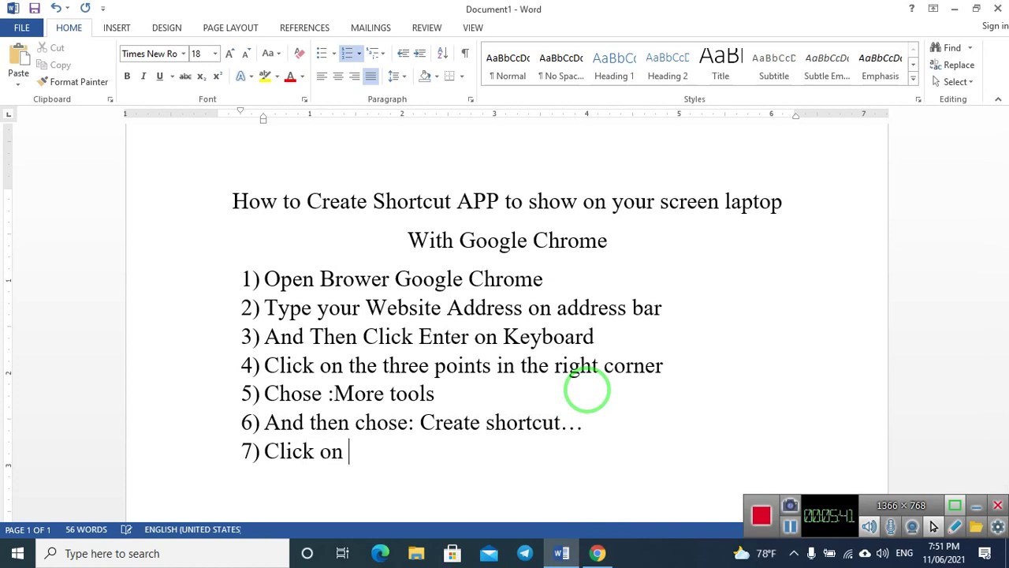
text(Buuton)
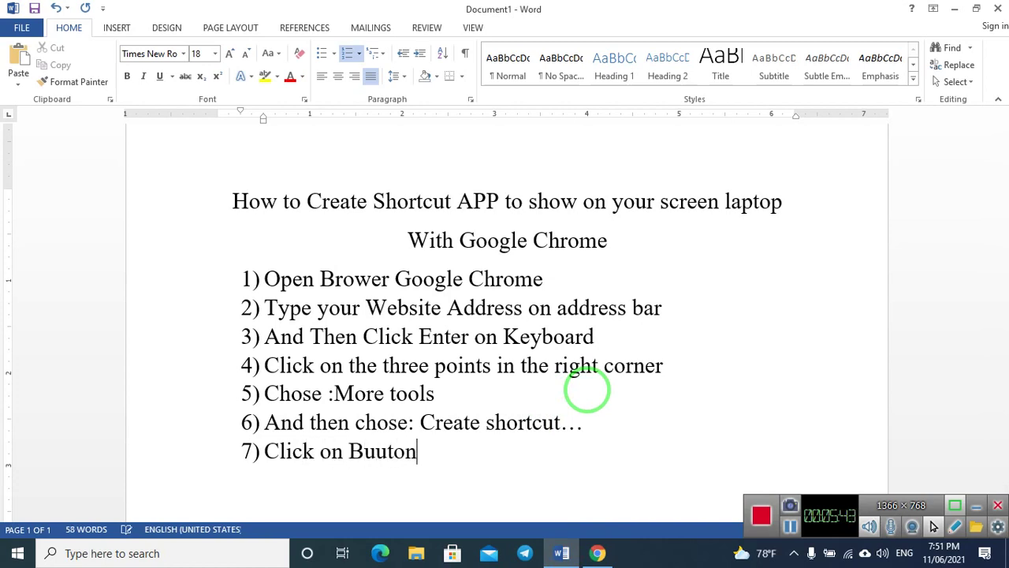
key(BackSpace)
key(BackSpace)
key(BackSpace)
text(to)
key(BackSpace)
key(BackSpace)
text(otton)
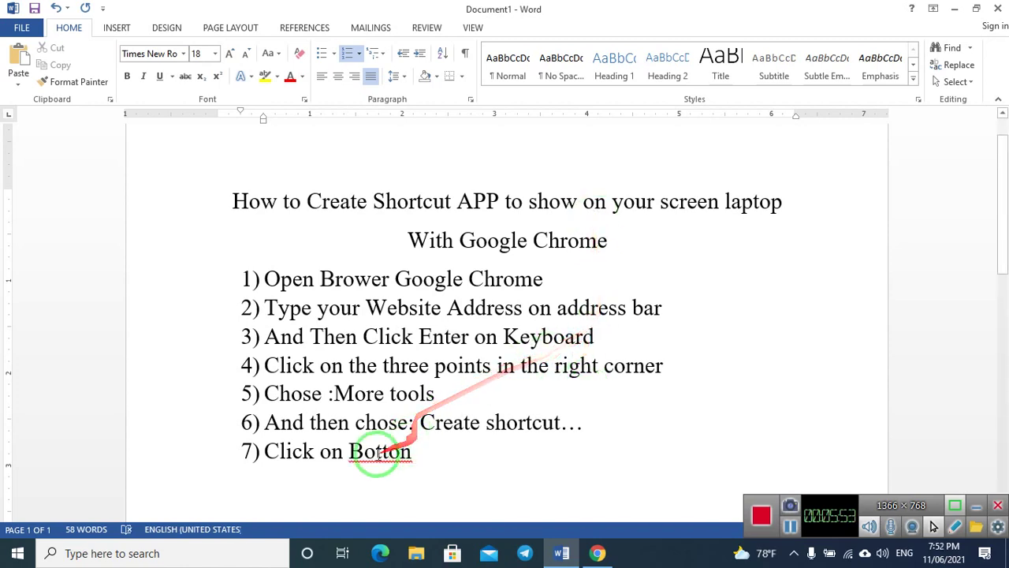
right_click(377, 452)
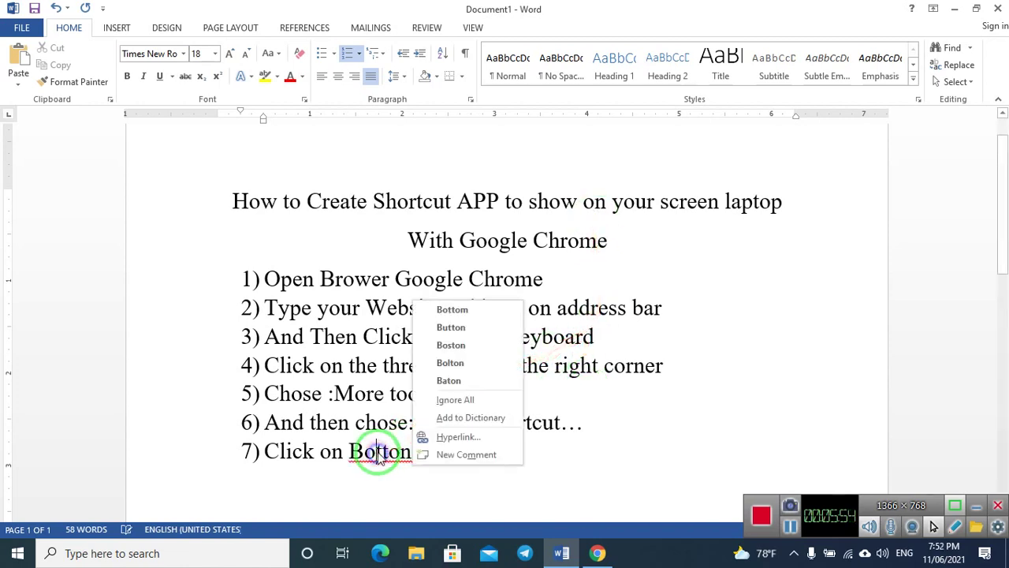
click(479, 315)
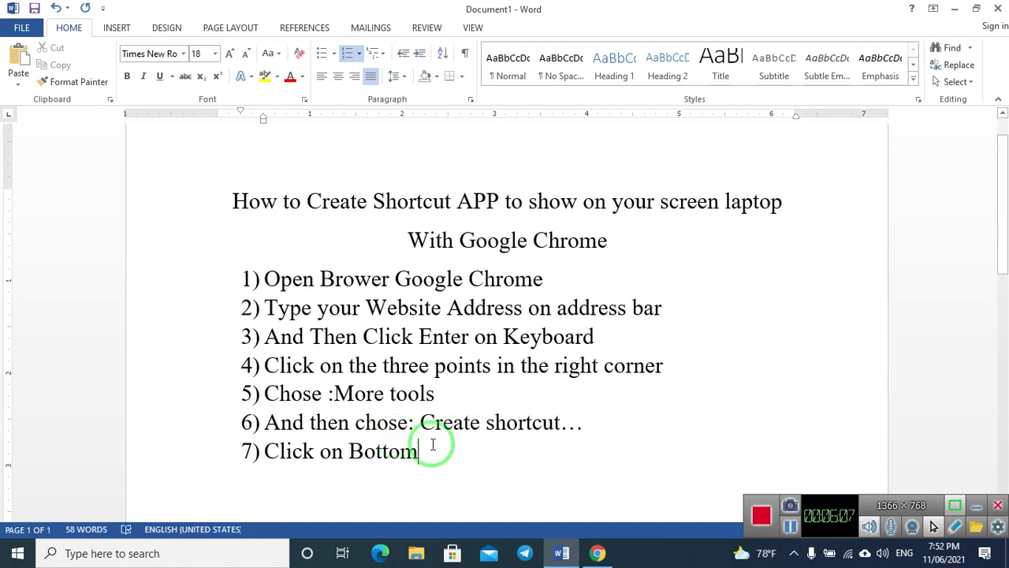
key(BackSpace)
key(BackSpace)
key(BackSpace)
text(utton)
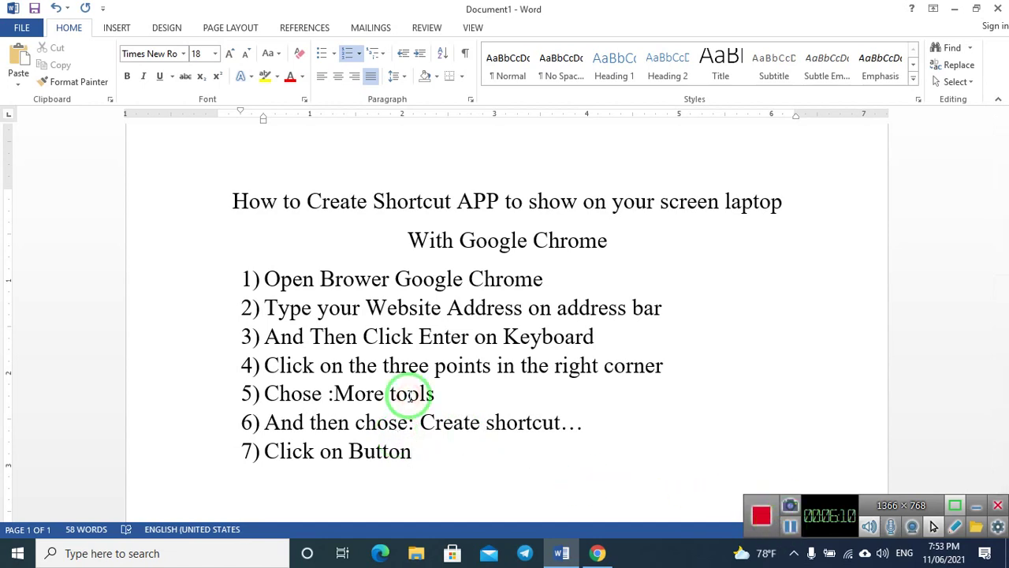
text(:)
text( Create)
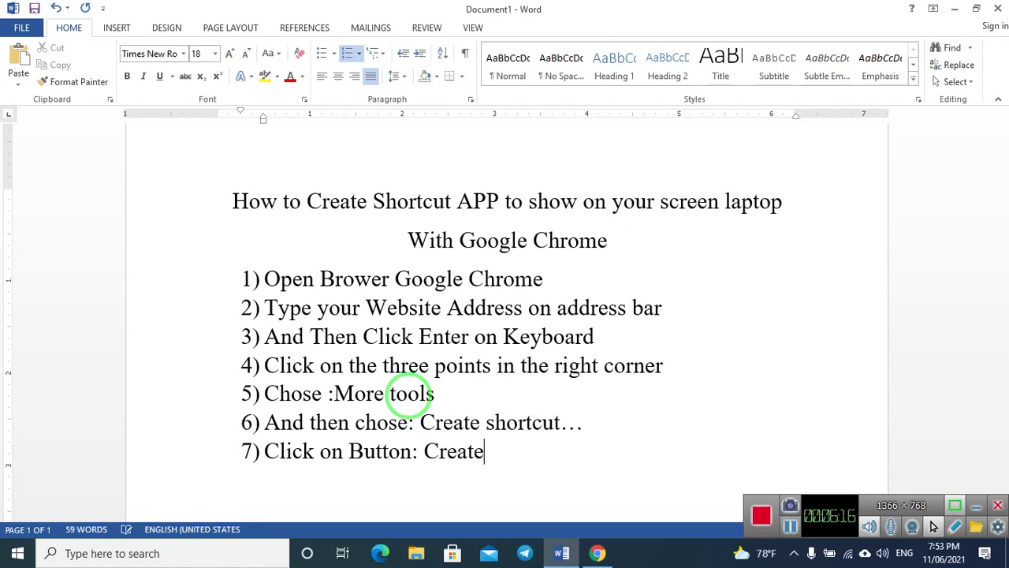
- Add step 8 'You can see your APP on your Screen Desktop', fixing 'Dektop'
key(Return)
text(you)
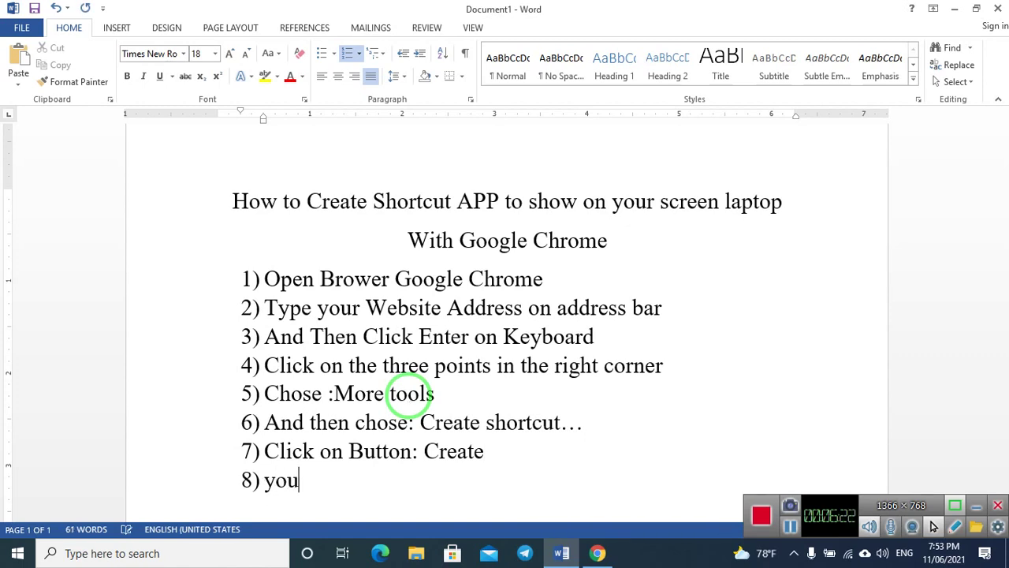
text( can )
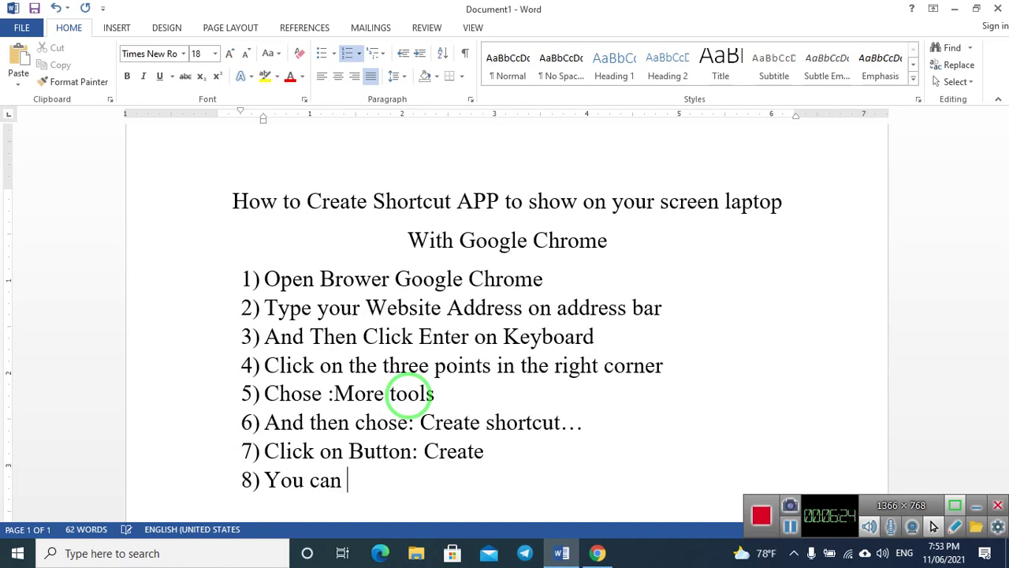
text(see y)
text(ourap)
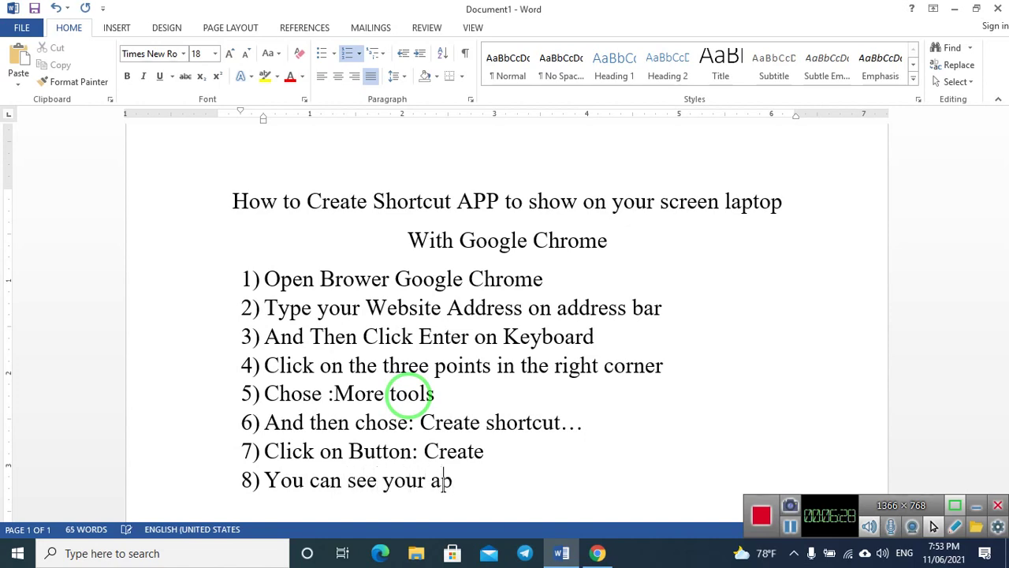
text(p)
key(BackSpace)
key(BackSpace)
key(BackSpace)
text(AP)
text(P )
text(on your)
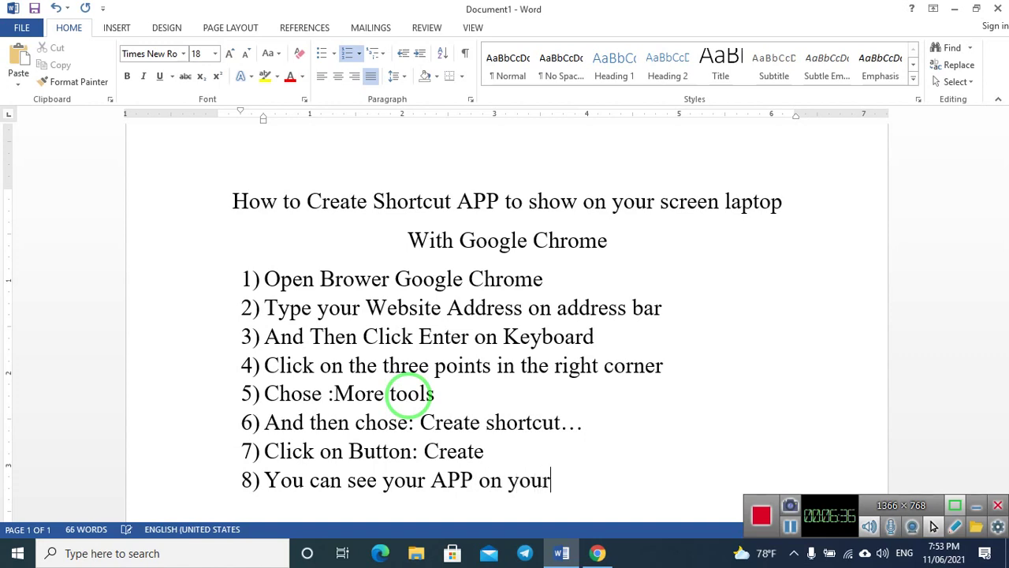
text( Des)
text(ktop)
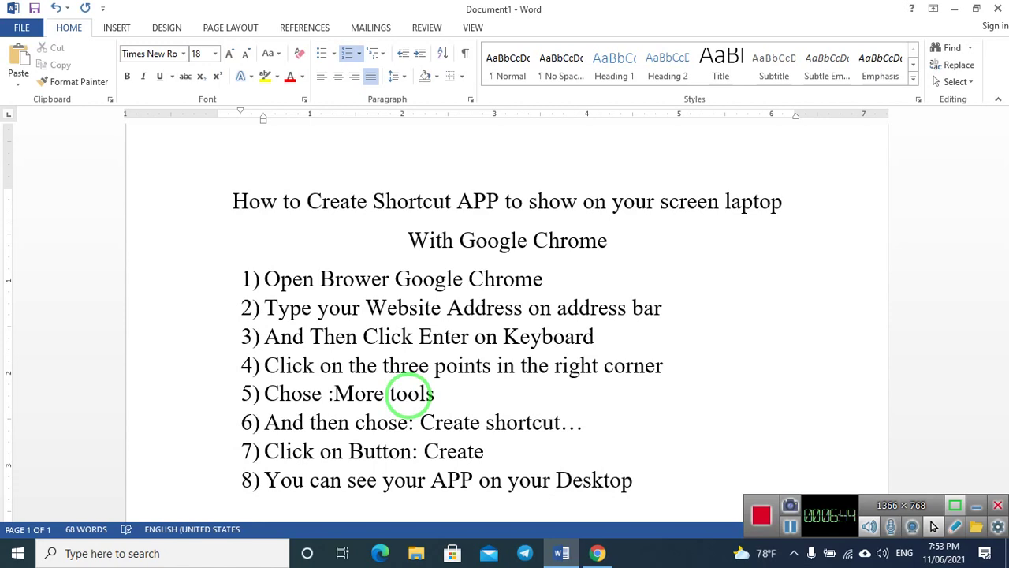
key(BackSpace)
key(BackSpace)
key(BackSpace)
text(Screen)
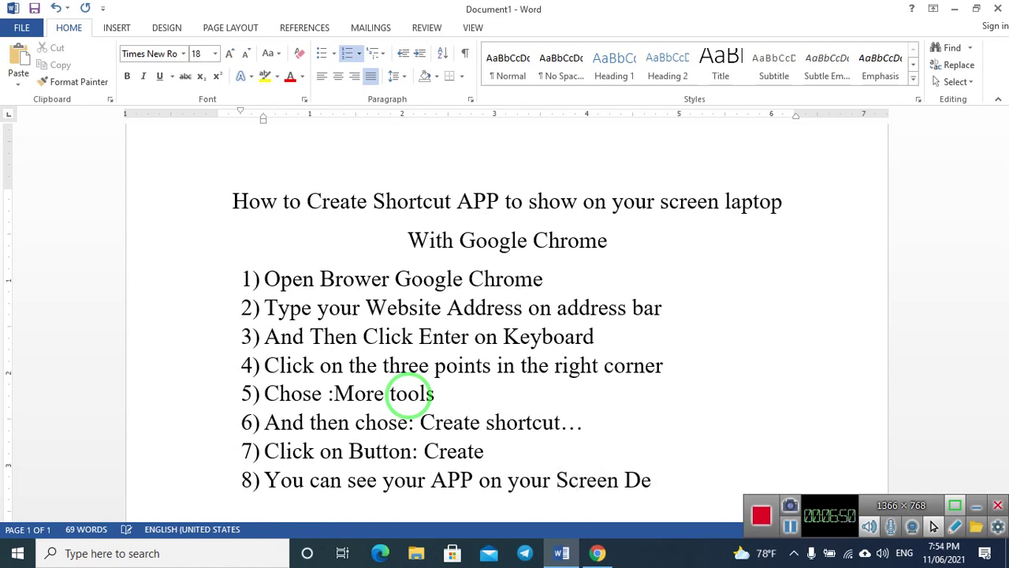
key(Return)
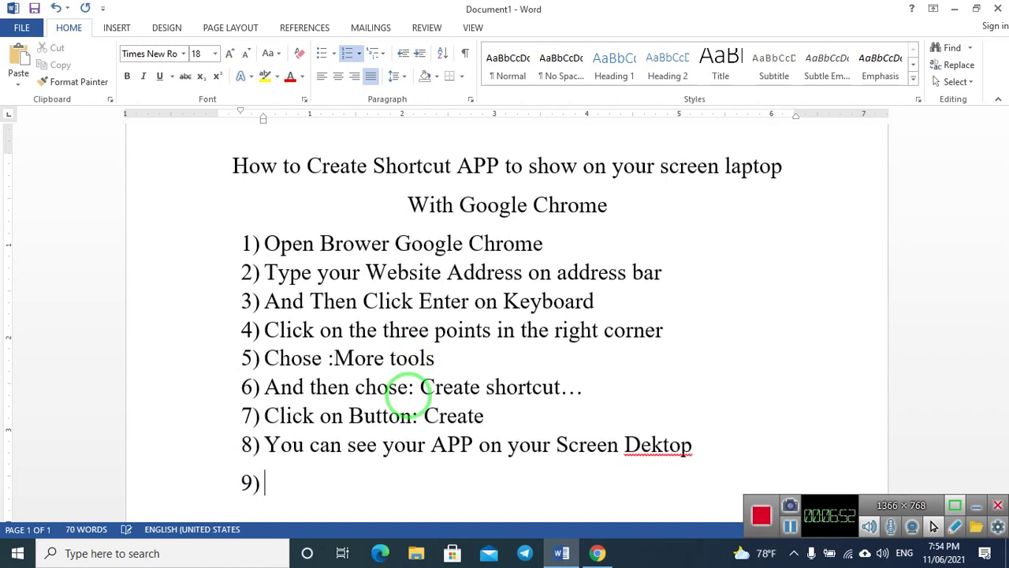
key(Return)
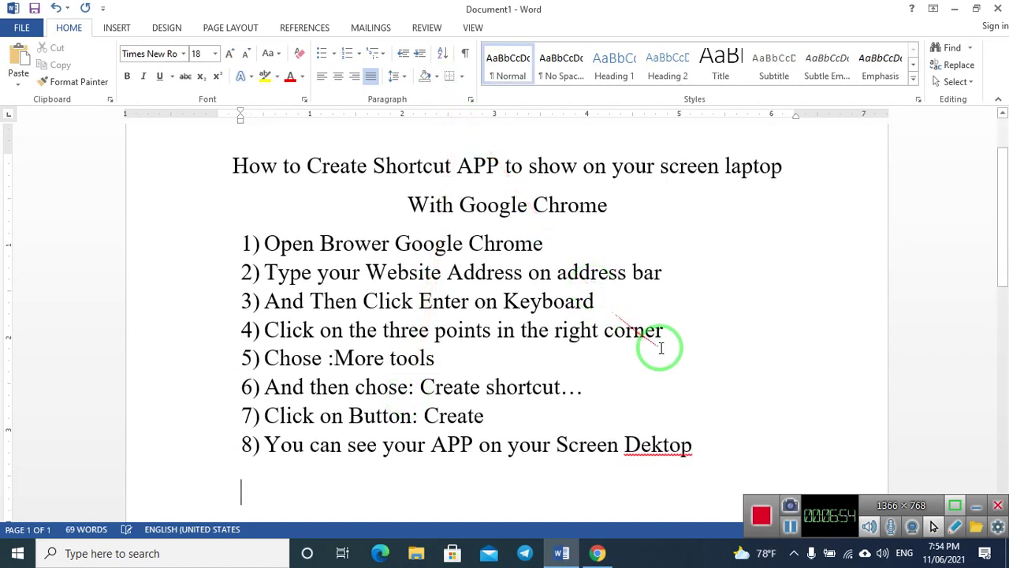
click(652, 444)
text(s)
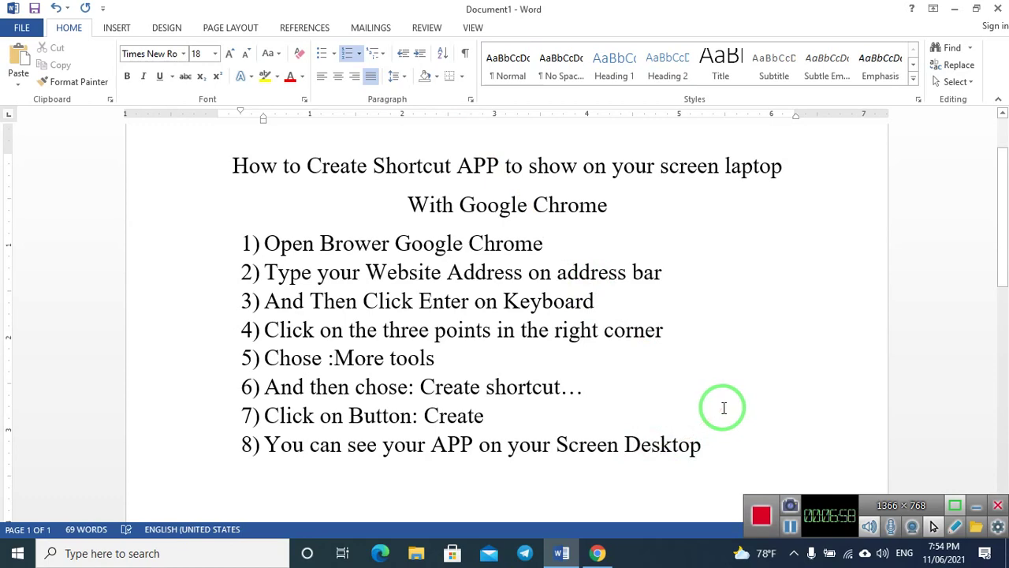
- Create the YouTube desktop shortcut from the dialog and close Chrome
click(954, 8)
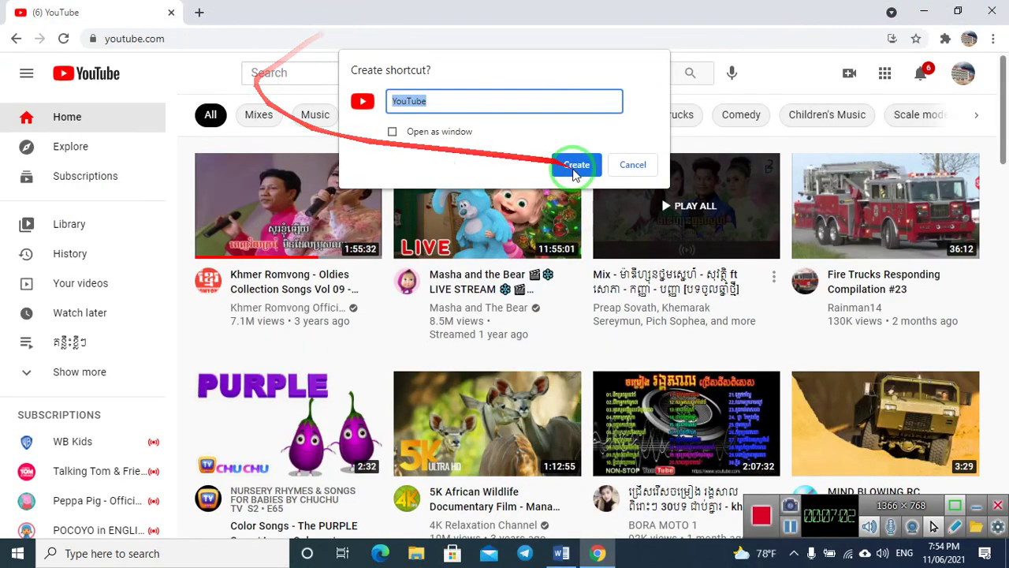
click(568, 168)
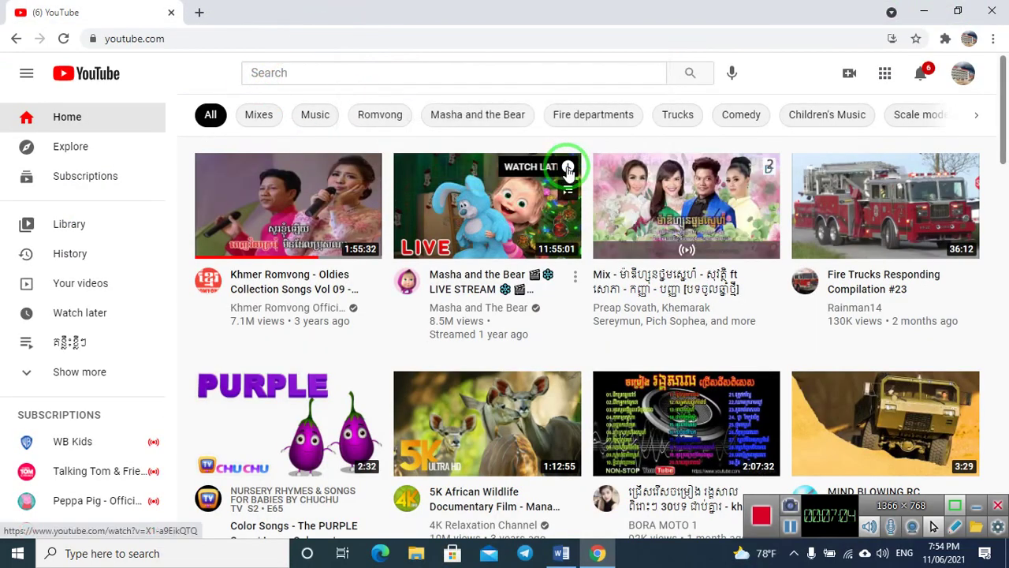
click(992, 11)
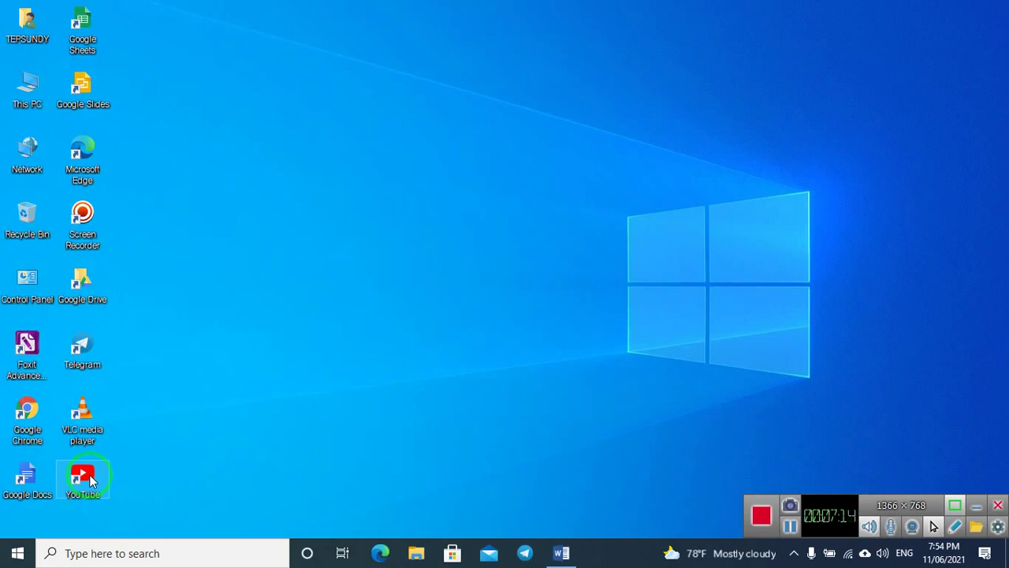
mouse_move(560, 552)
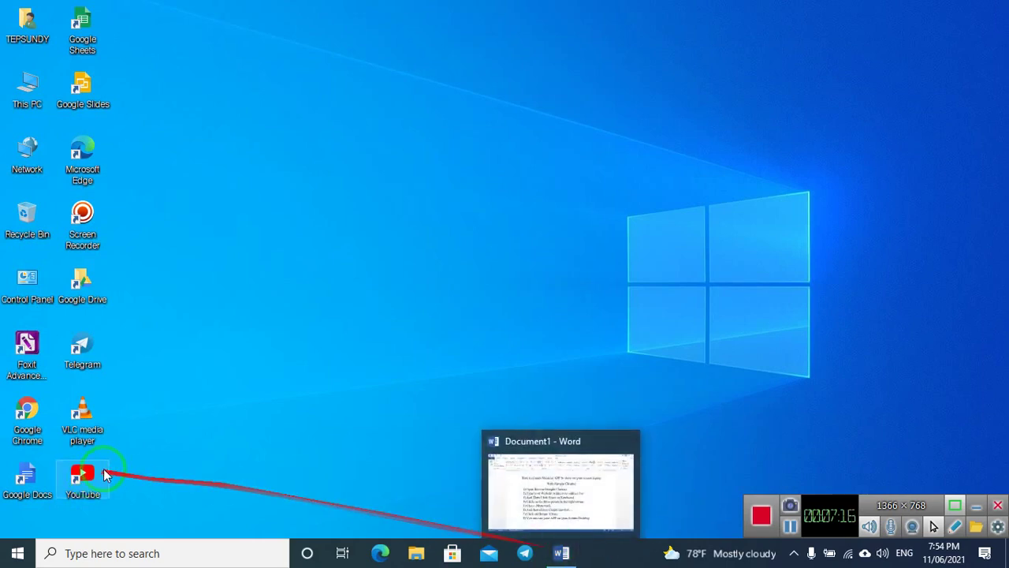
double_click(26, 423)
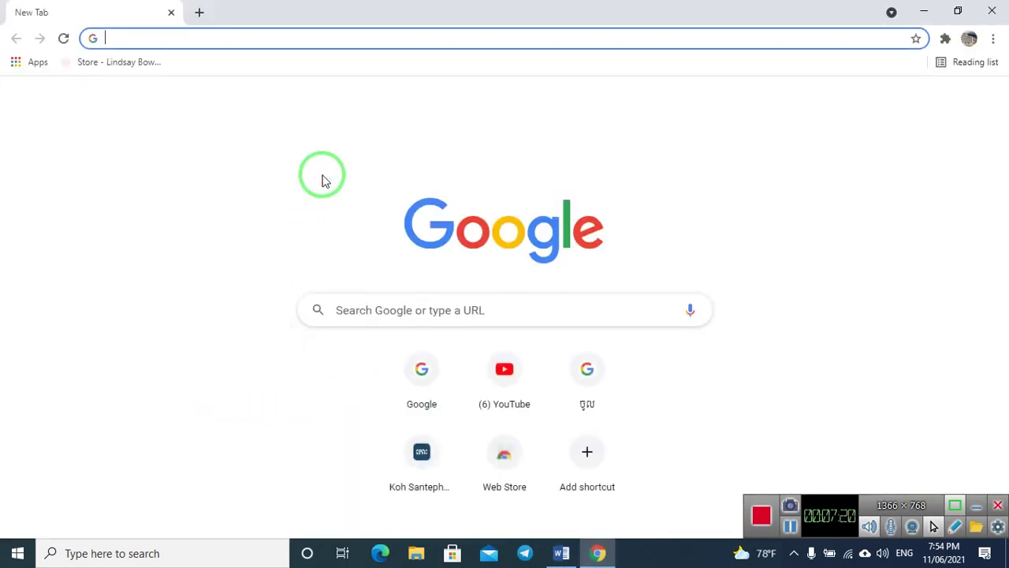
text(wwww.)
key(BackSpace)
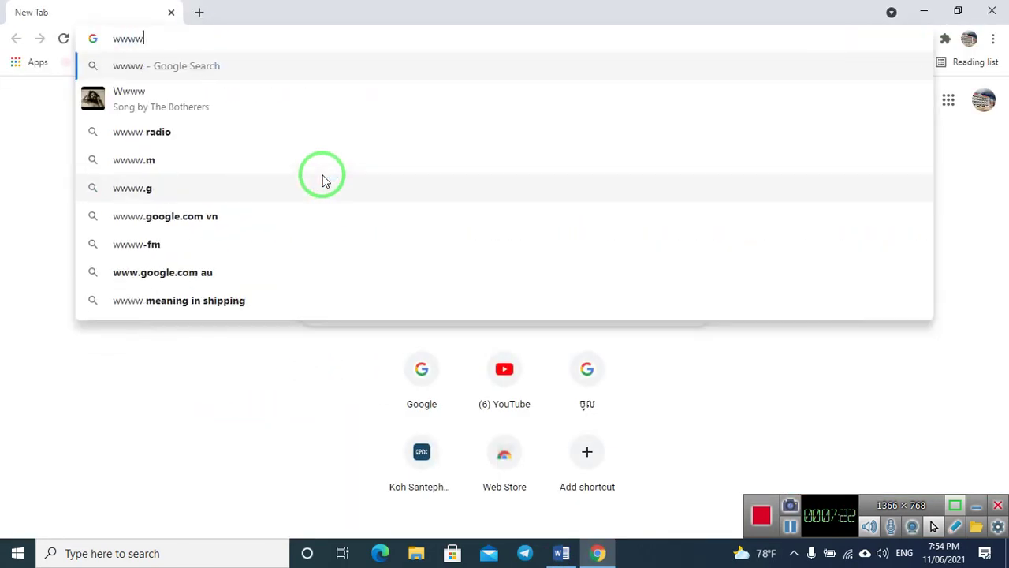
key(BackSpace)
text(.)
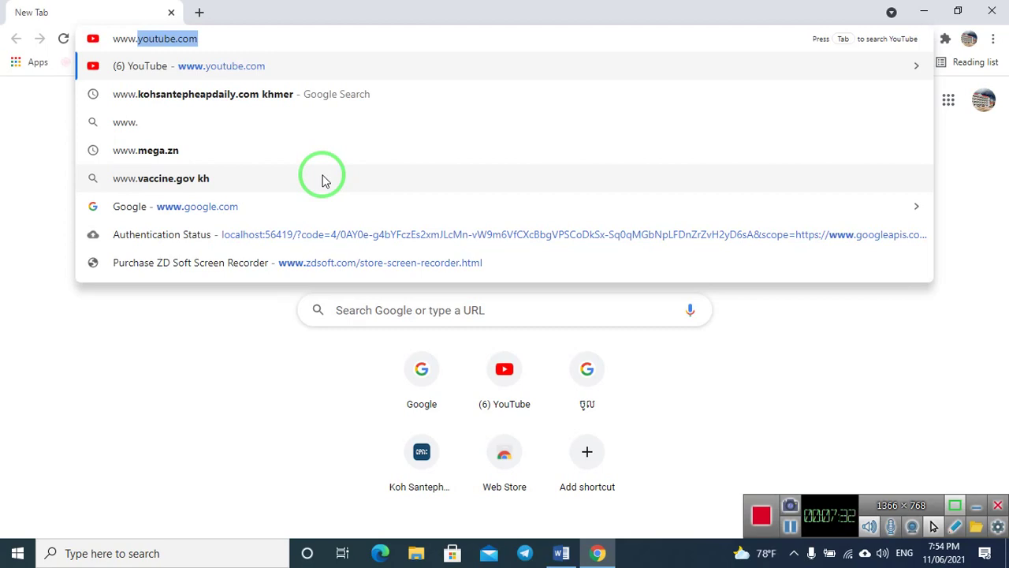
text(fa)
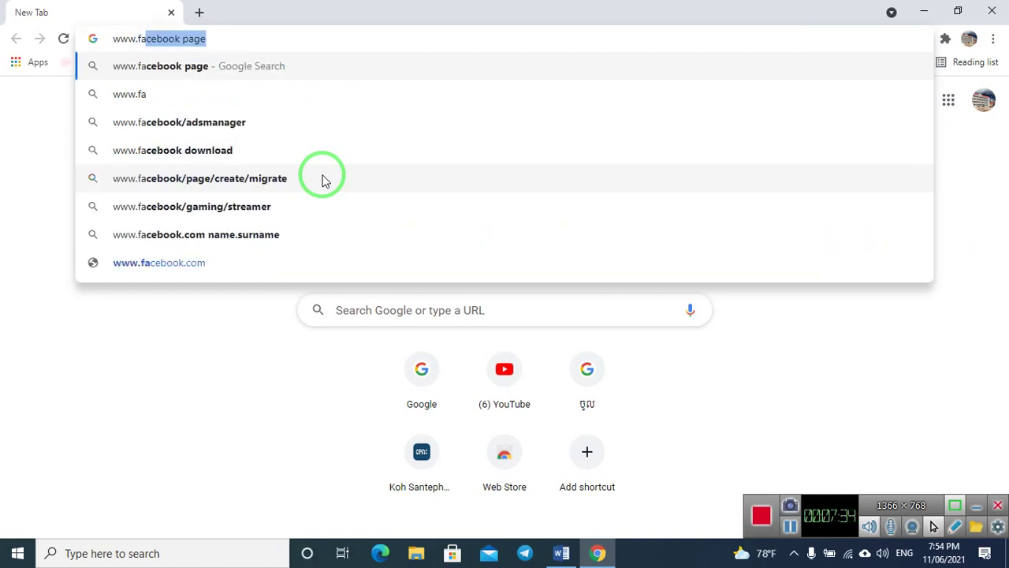
key(Return)
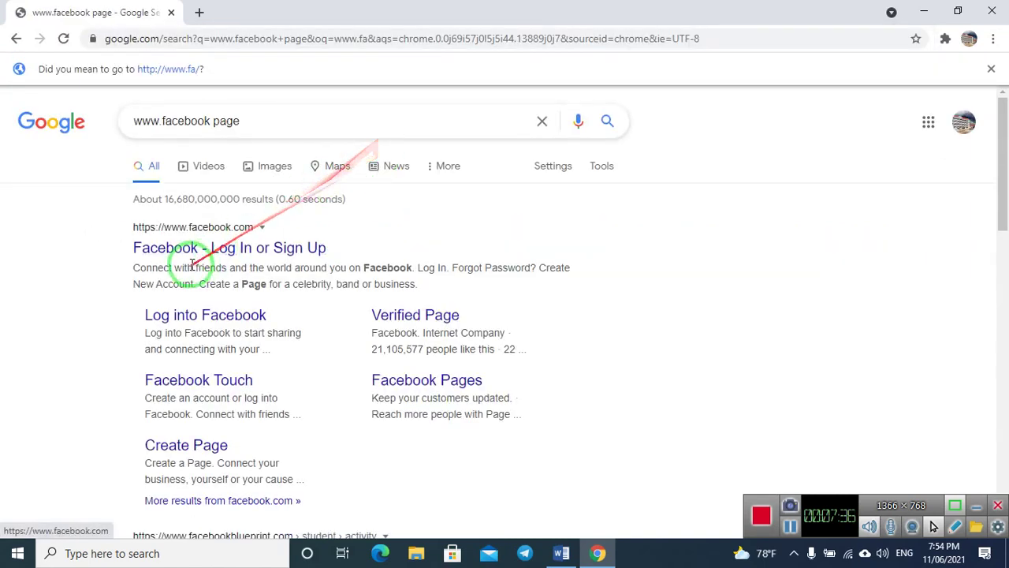
click(263, 39)
text(w)
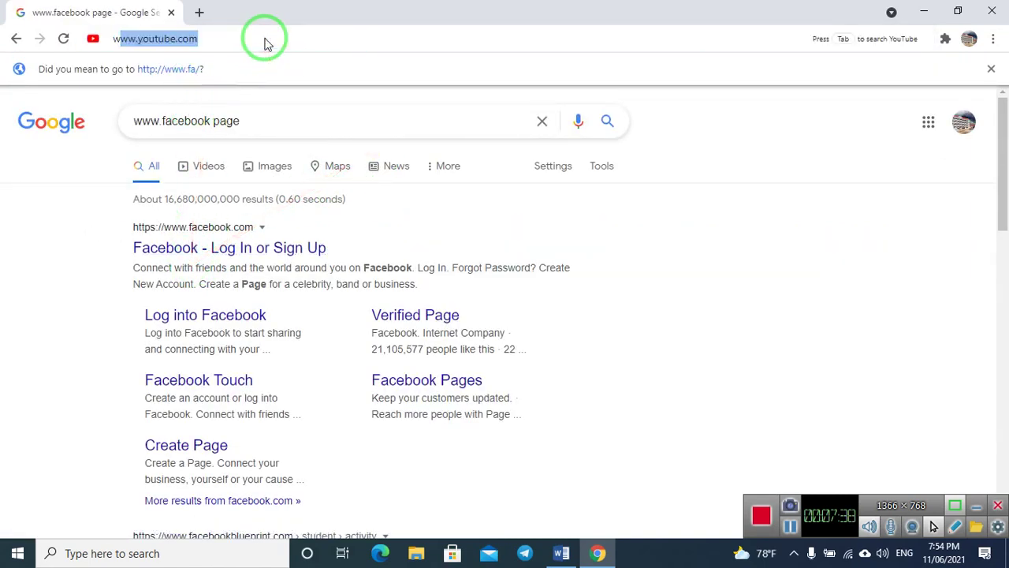
text(ww.aceb)
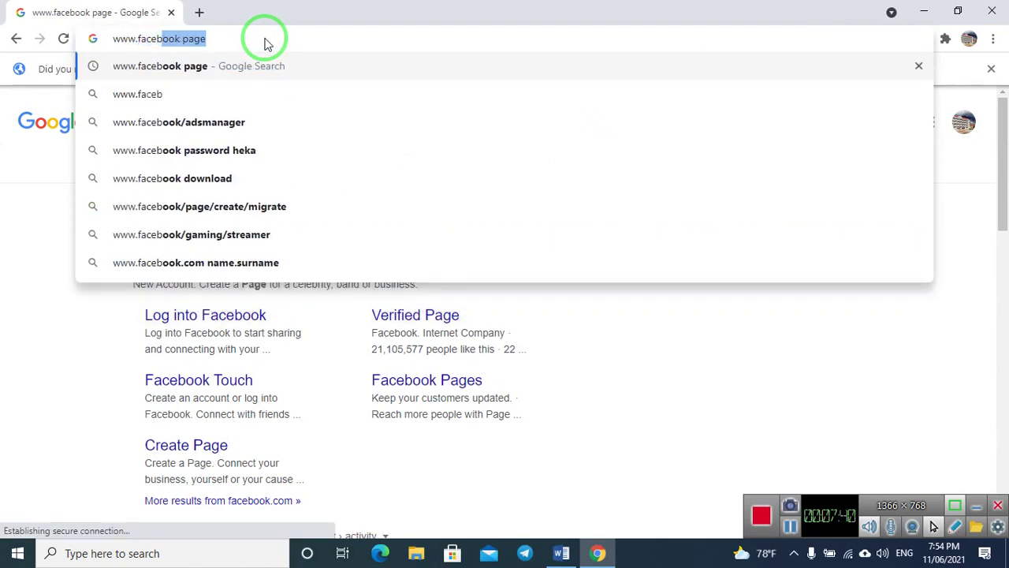
text(ook.com)
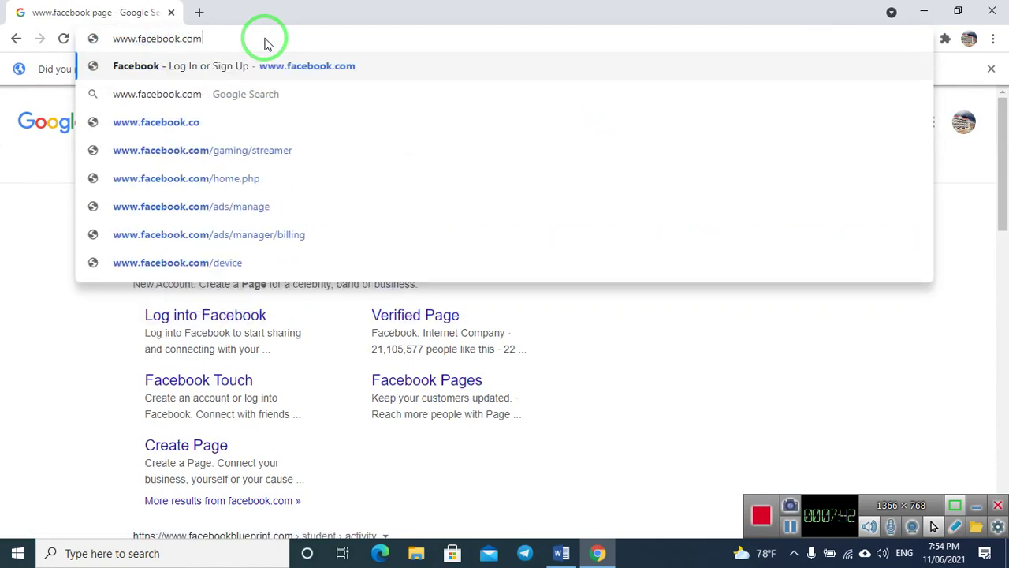
key(Return)
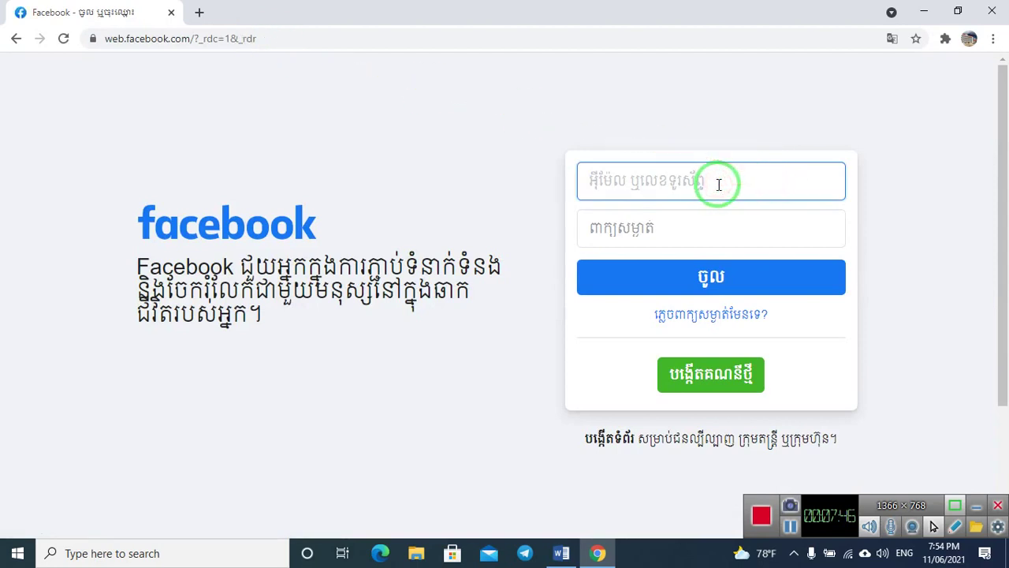
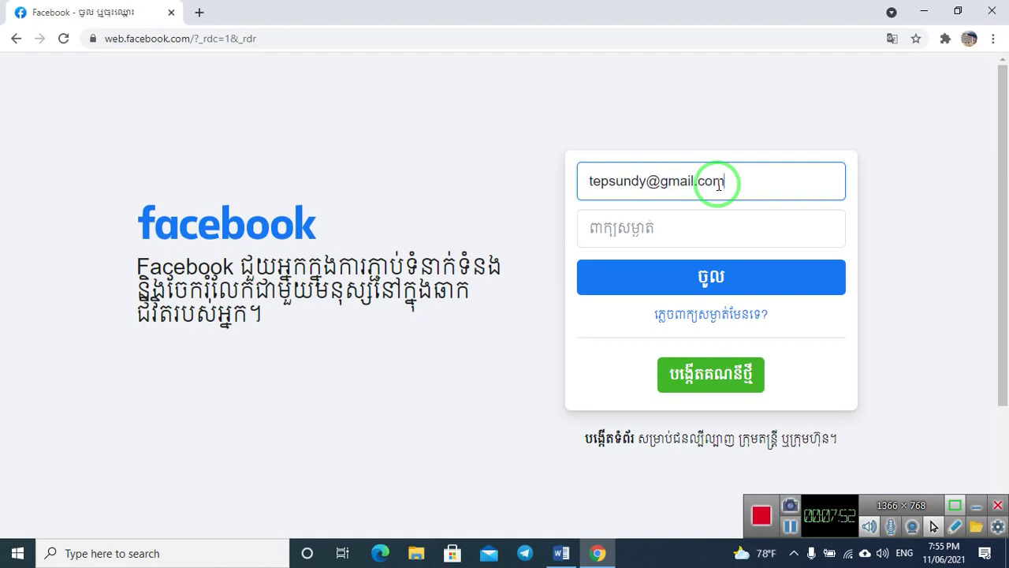
- Log in to Facebook with the account's email and password, re-entering the password after an error
key(Tab)
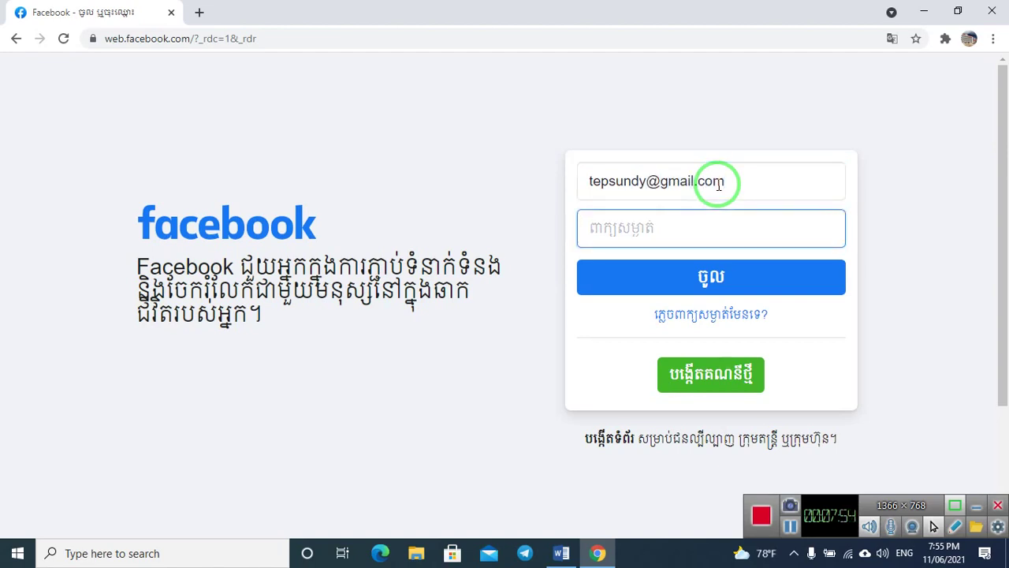
text(•••)
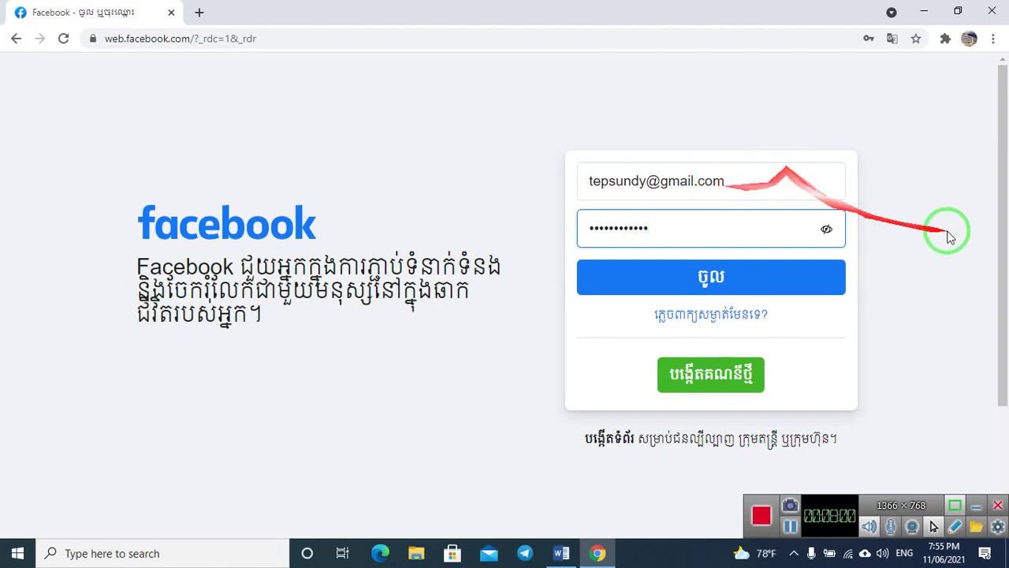
click(704, 275)
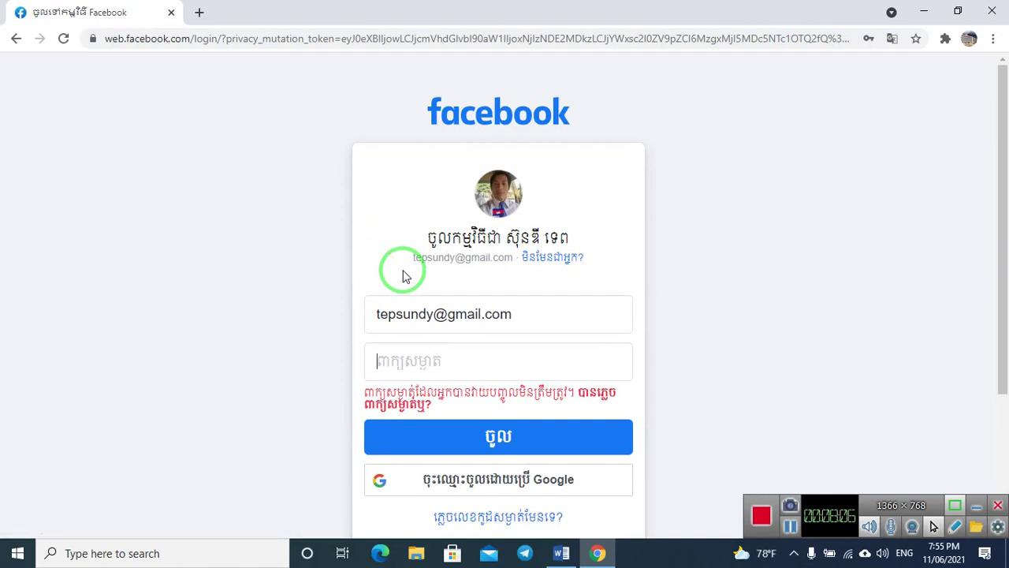
text(a)
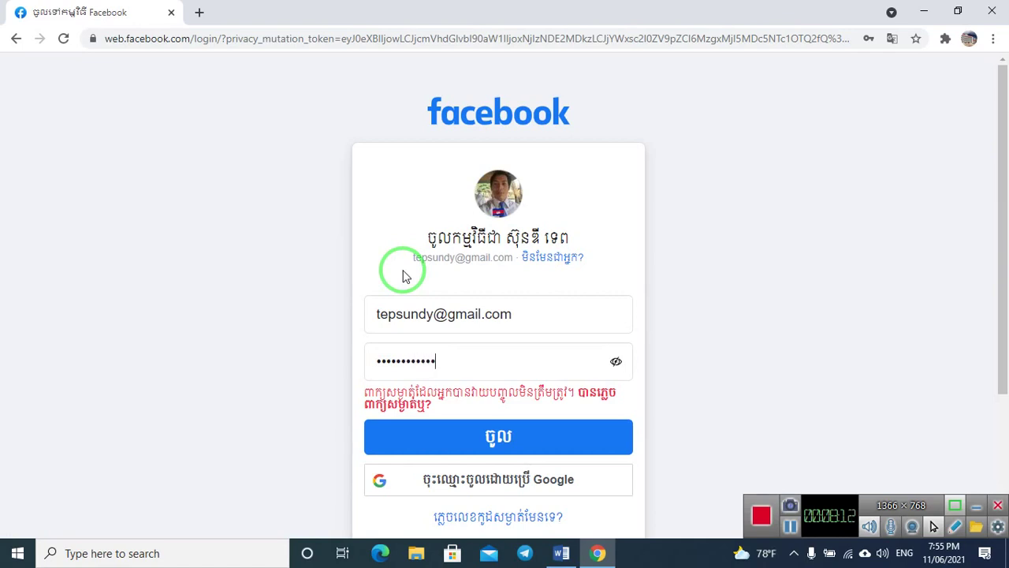
click(508, 438)
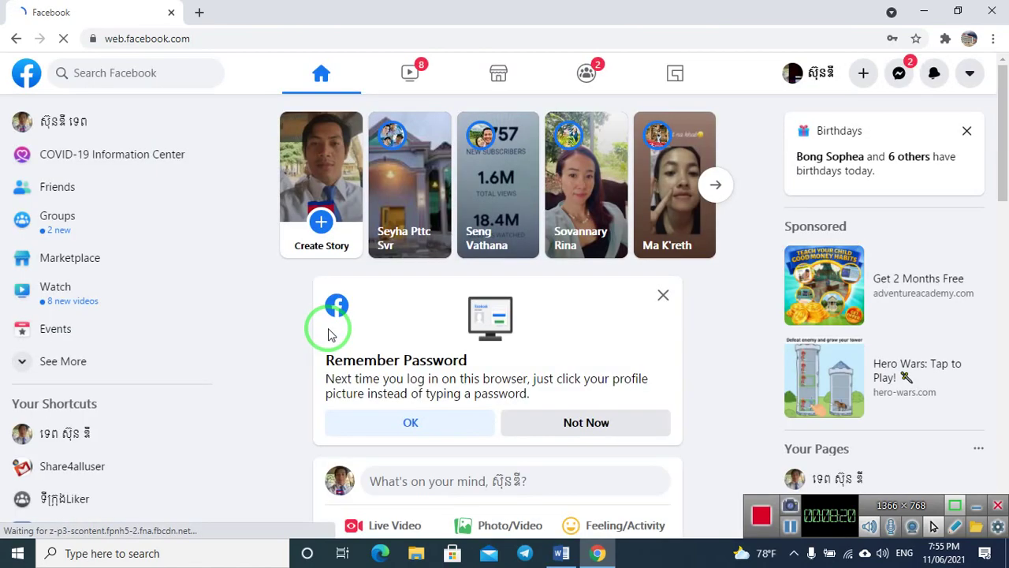
- Save the Facebook password and create a desktop shortcut for the page named 'Facebook'
click(840, 280)
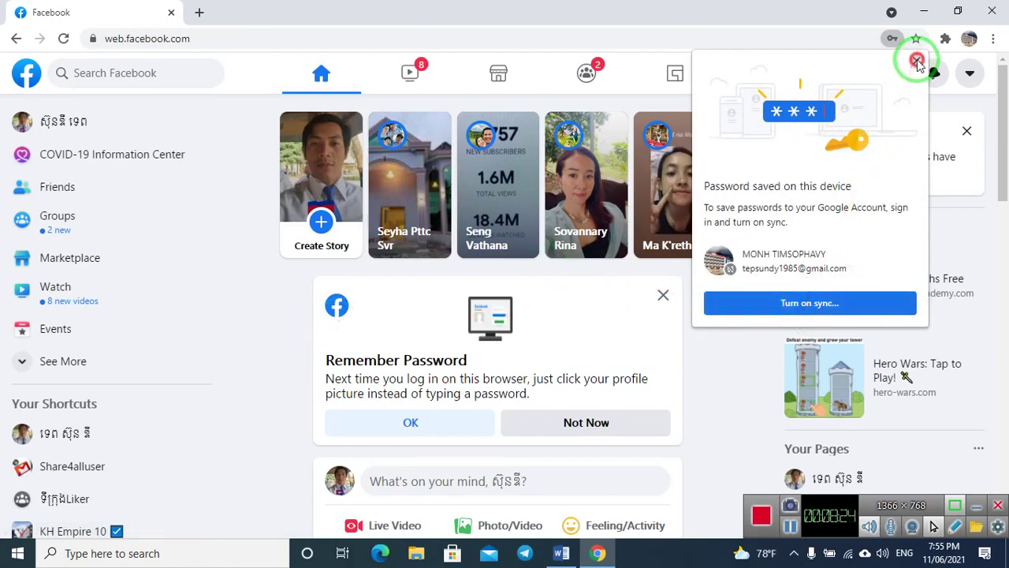
click(916, 61)
click(995, 38)
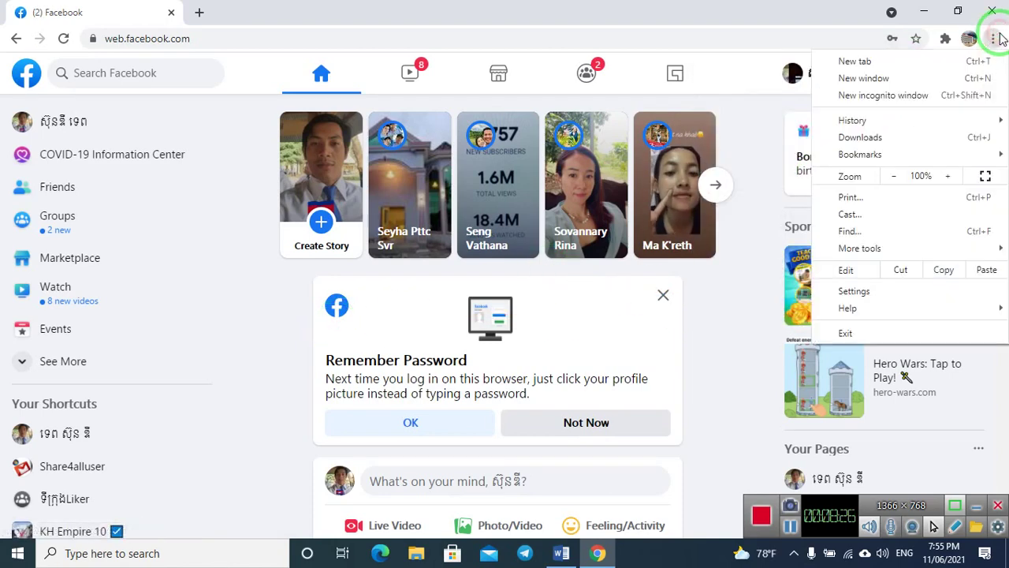
mouse_move(889, 250)
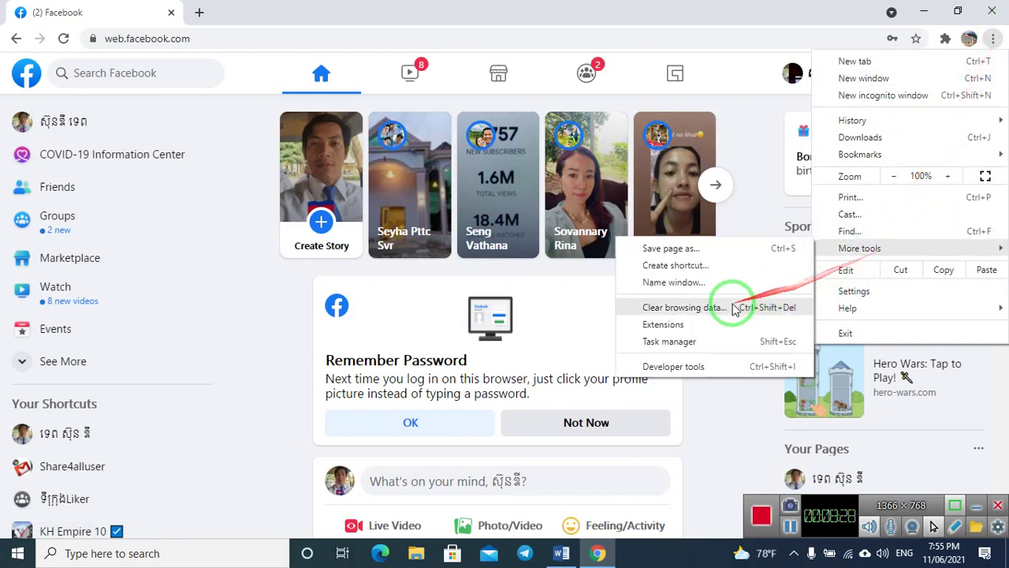
click(706, 265)
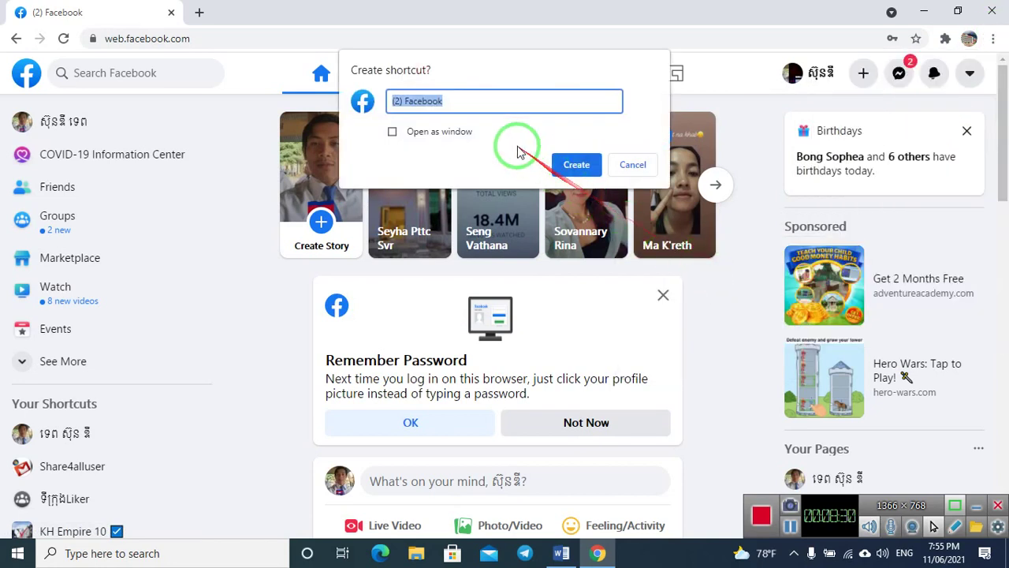
click(405, 105)
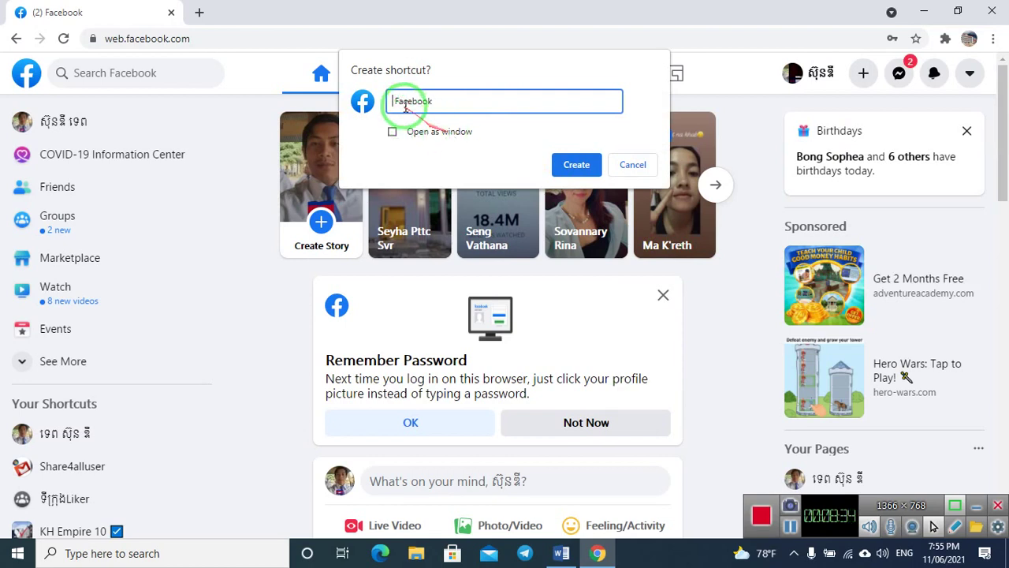
click(568, 163)
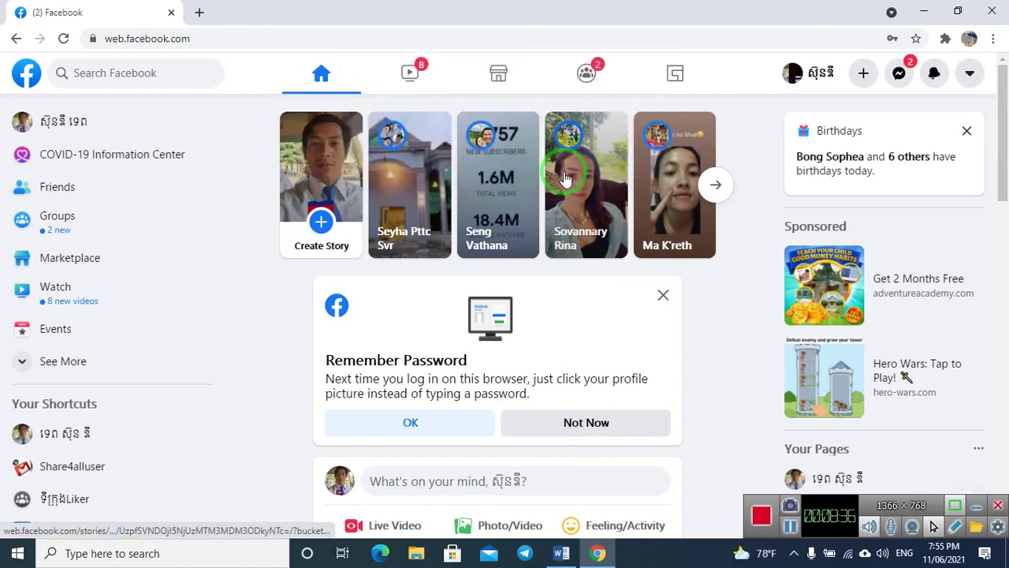
- Close Chrome, dismiss the stray VLC window, and confirm the Facebook desktop icon opens Facebook
click(992, 11)
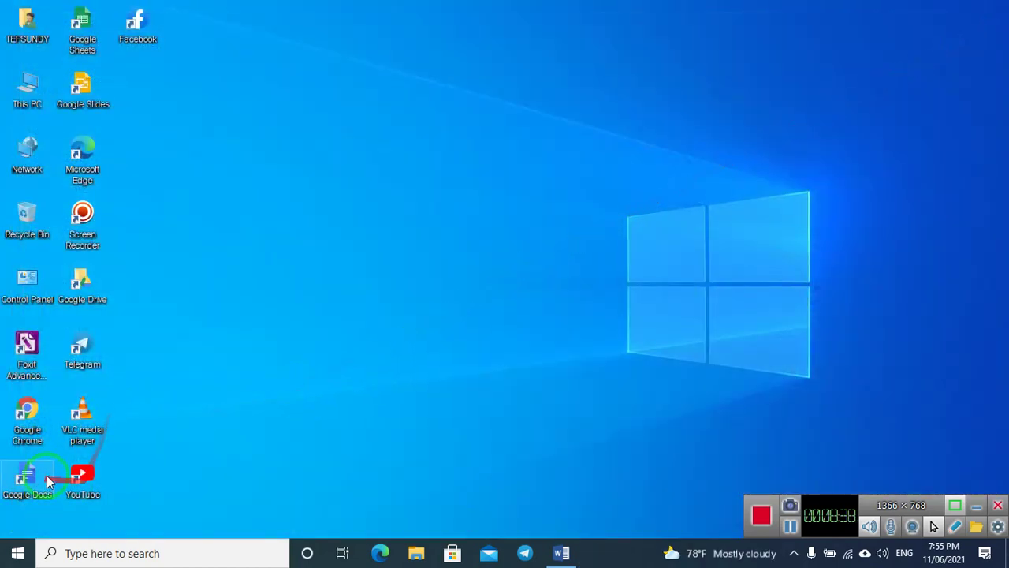
double_click(100, 442)
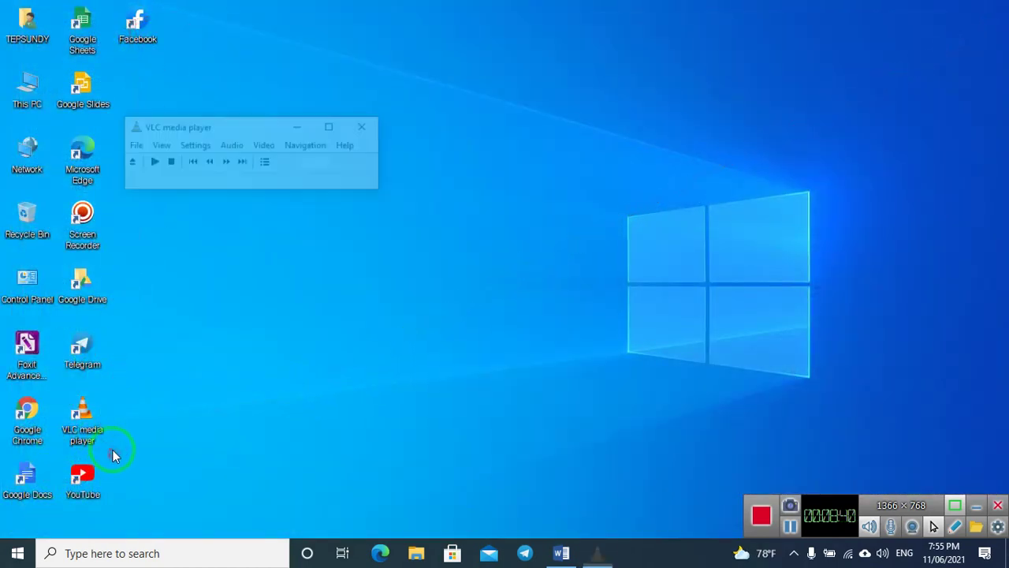
click(374, 124)
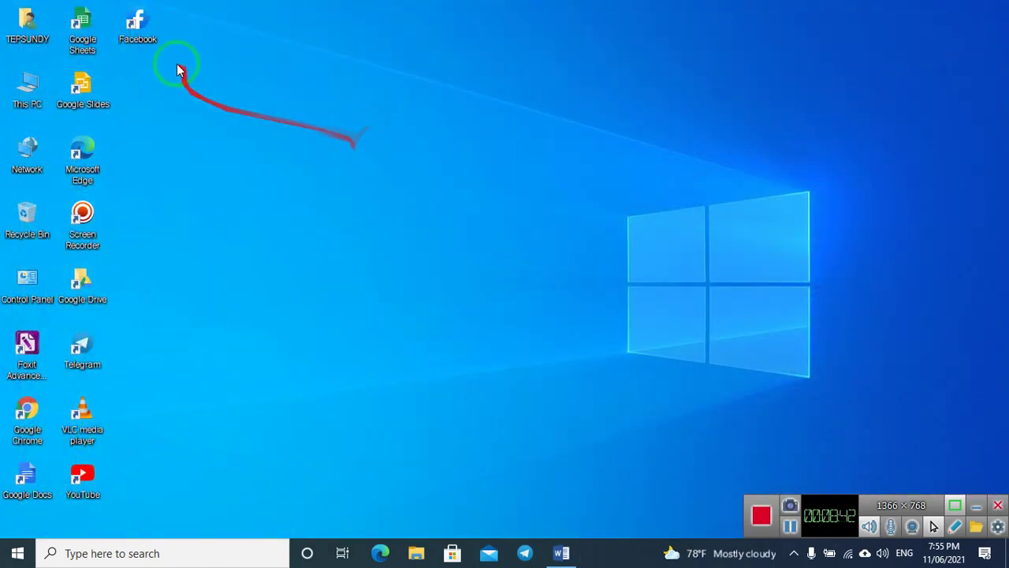
double_click(148, 27)
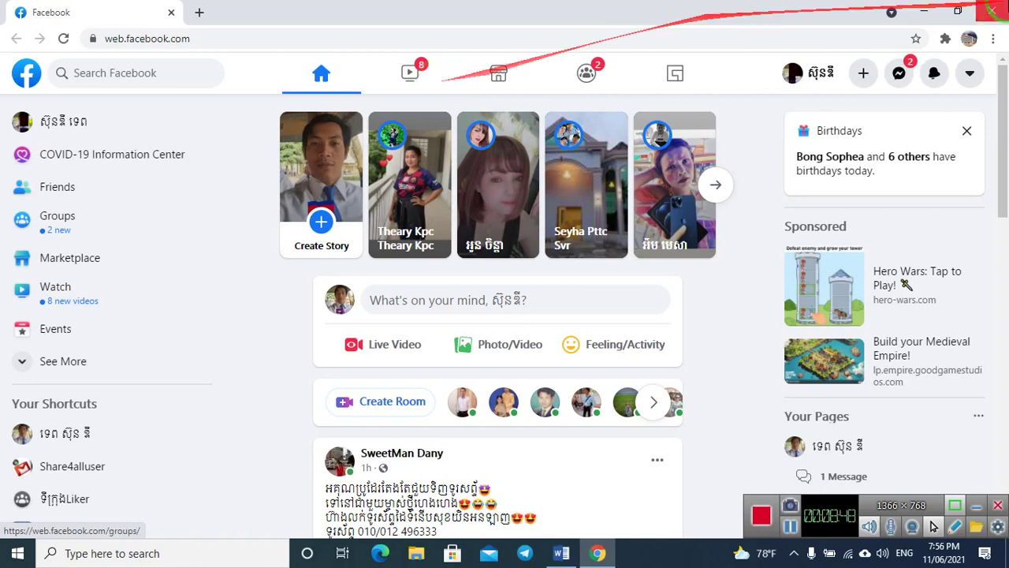
click(992, 11)
double_click(23, 414)
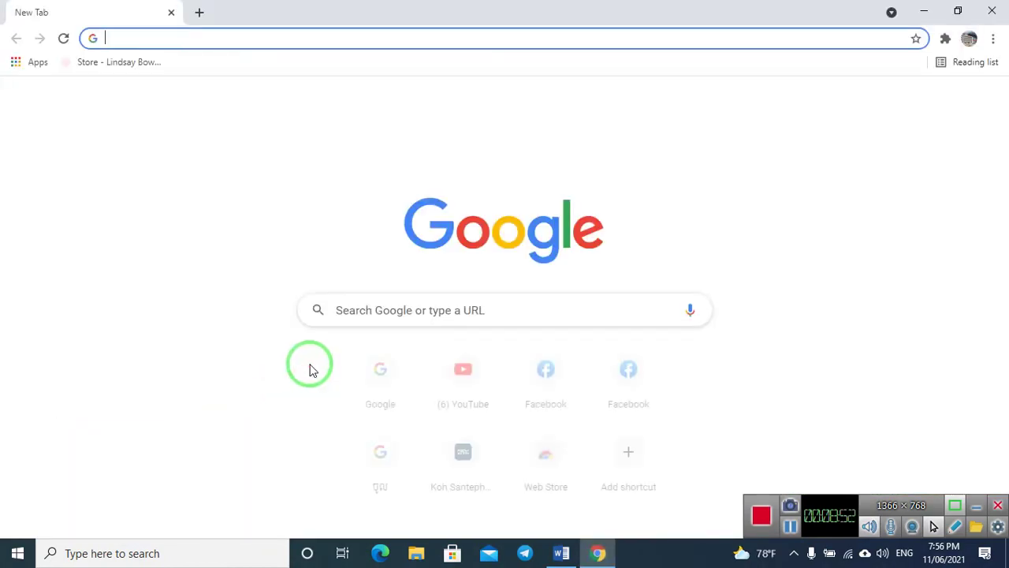
text(www.)
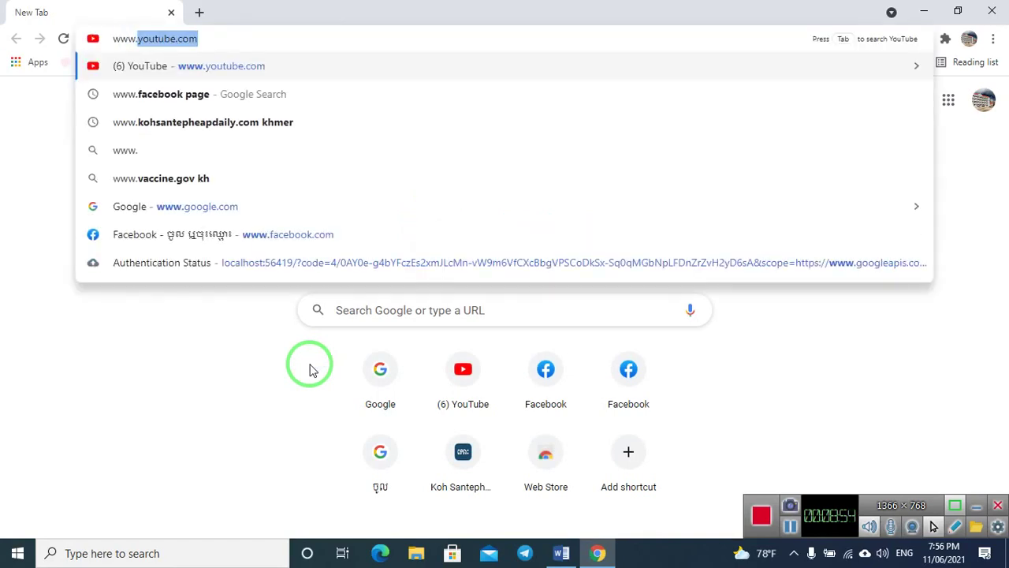
text(gmail.com)
key(Return)
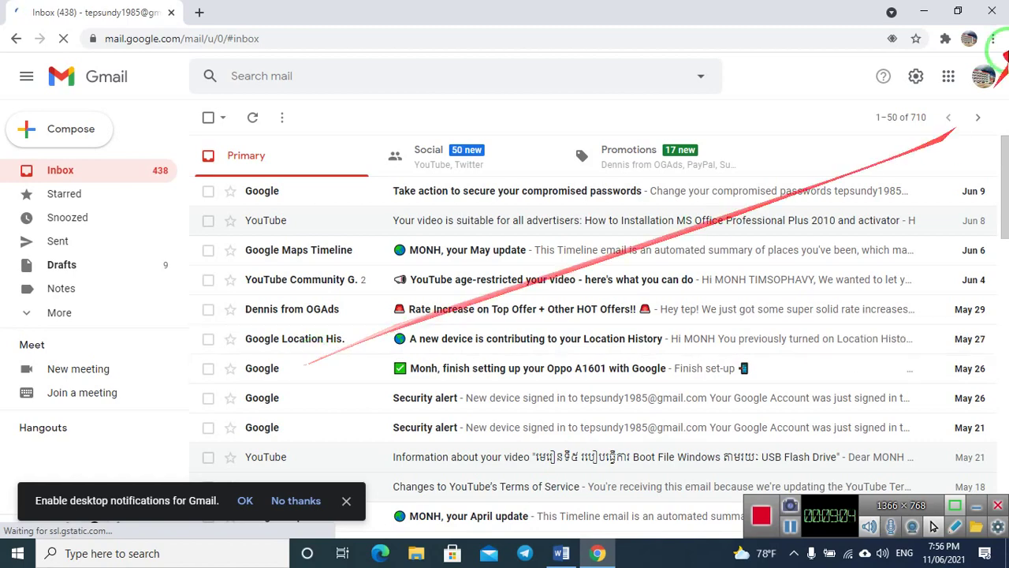
click(993, 39)
mouse_move(907, 249)
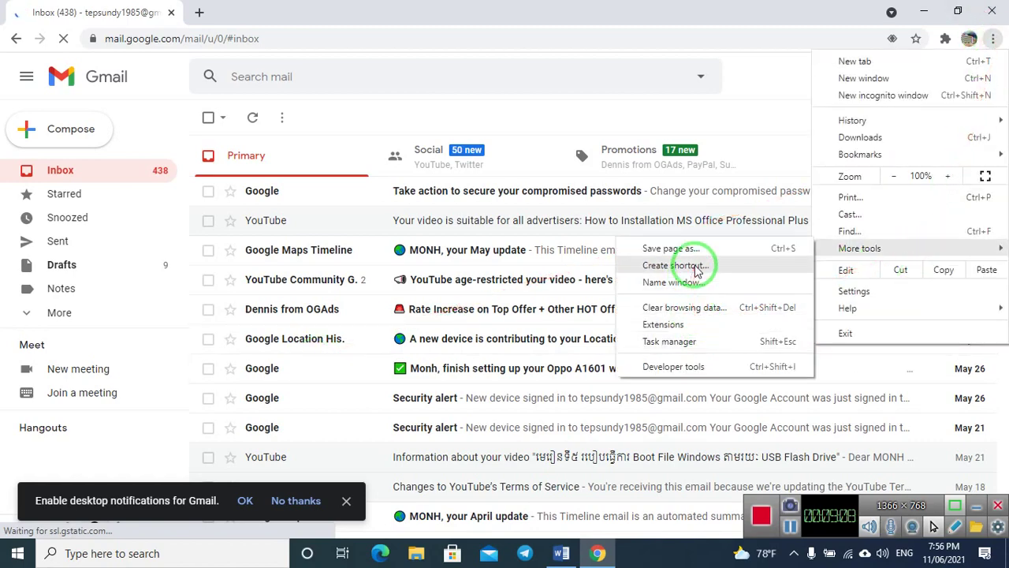
click(671, 286)
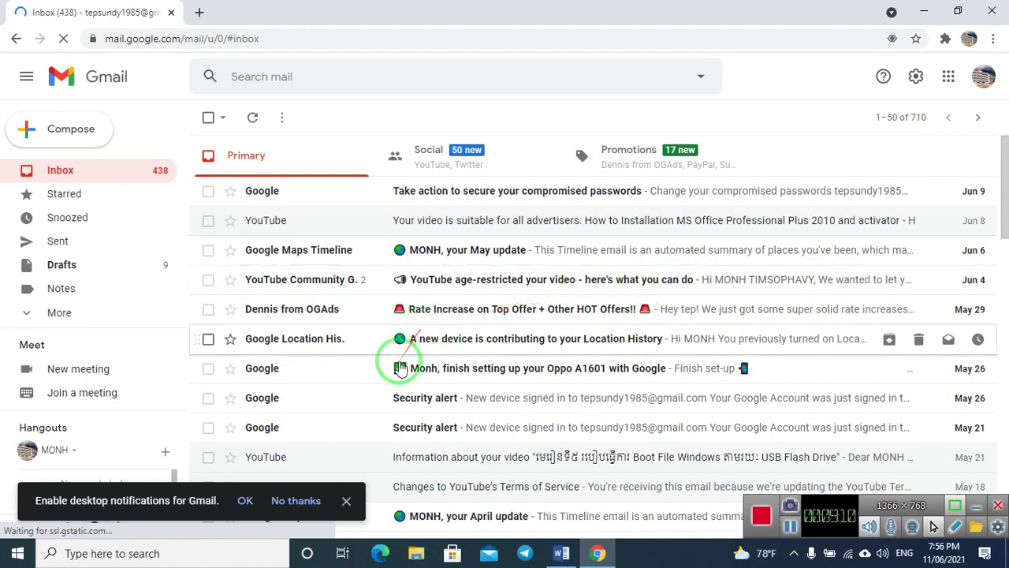
click(244, 500)
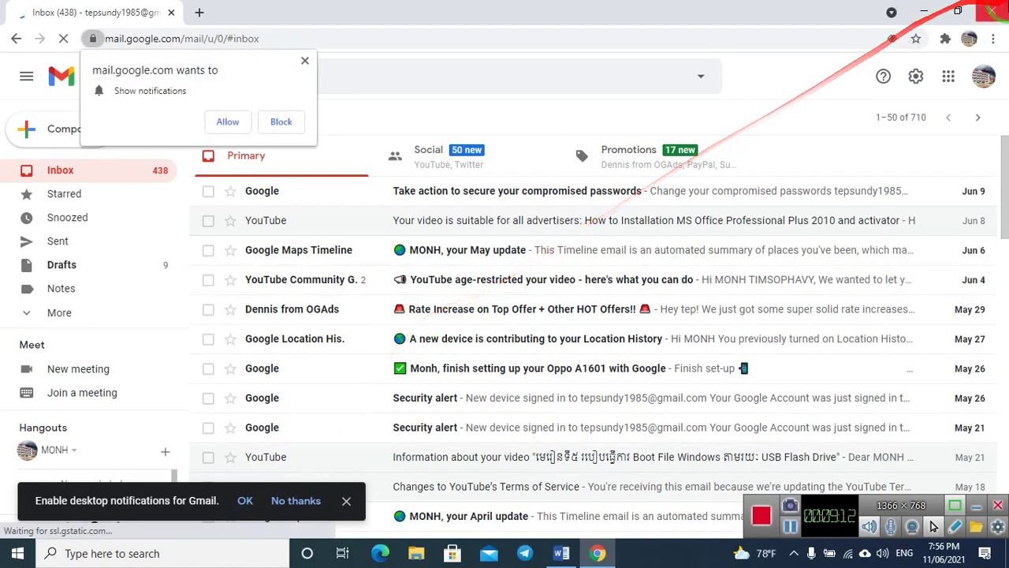
click(228, 121)
click(577, 164)
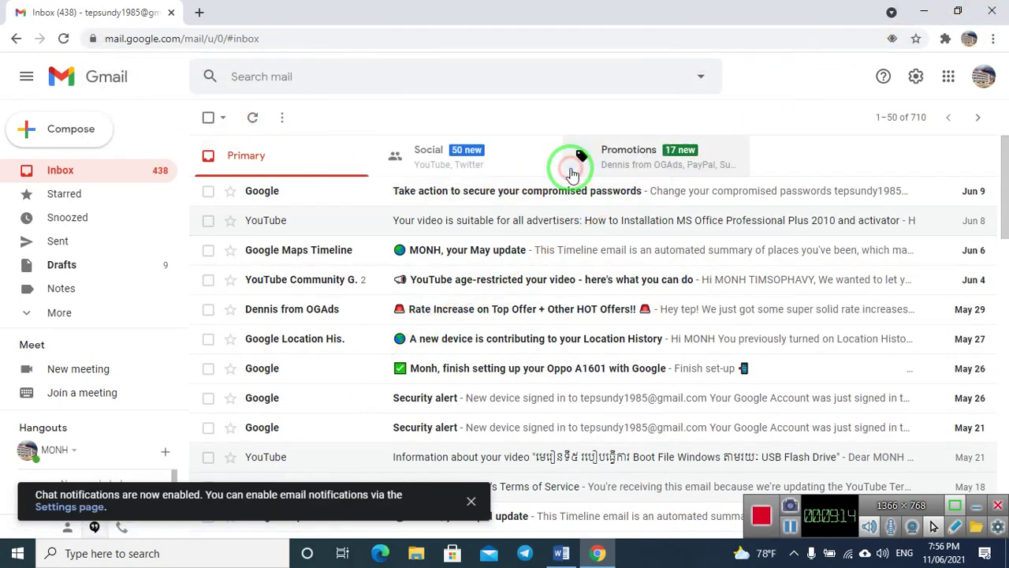
- Close Chrome, move the Gmail icon beside Facebook, and open the inbox from it
click(992, 12)
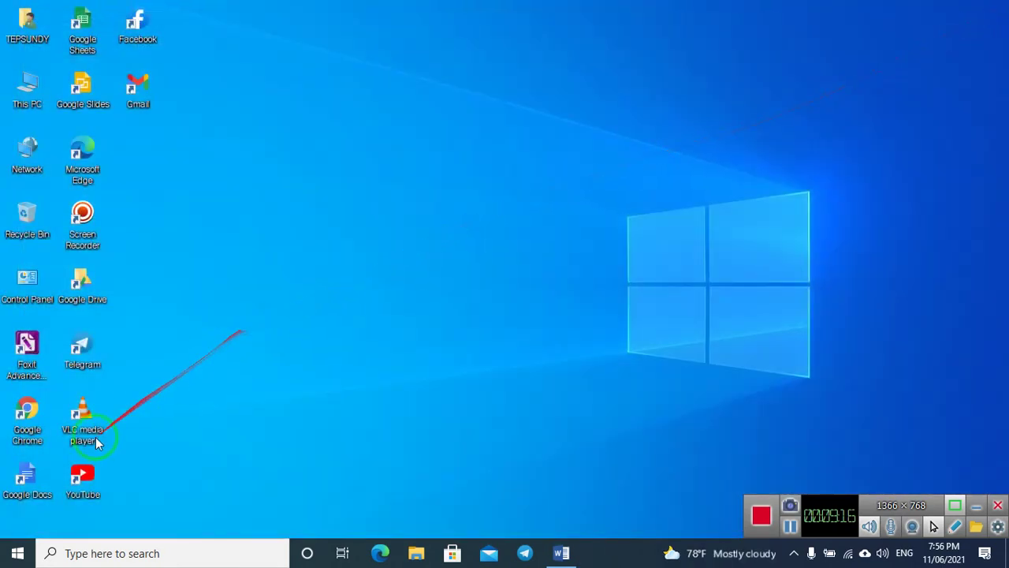
mouse_move(136, 88)
mouse_down()
mouse_move(231, 51)
mouse_move(202, 53)
mouse_up()
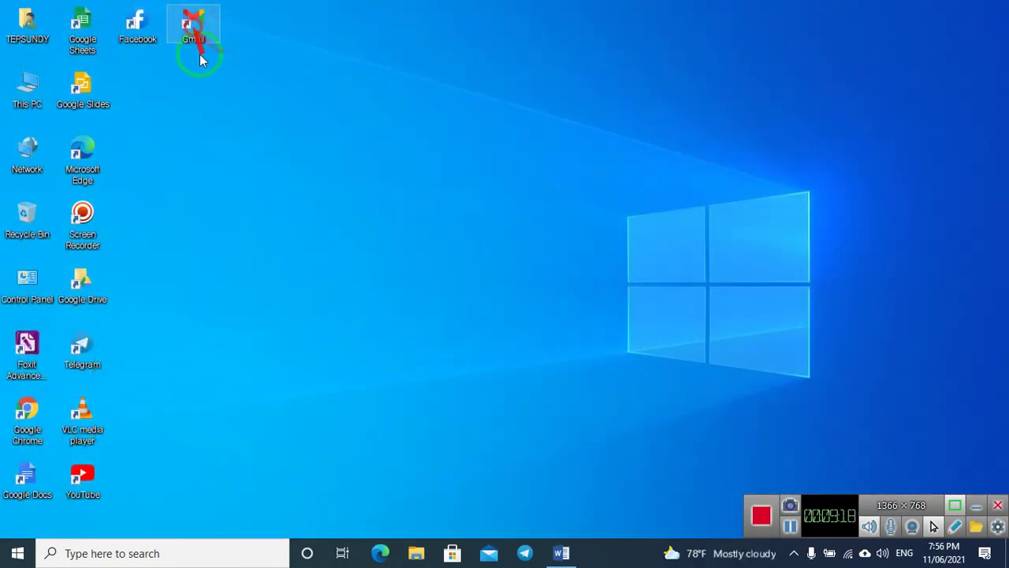
double_click(199, 32)
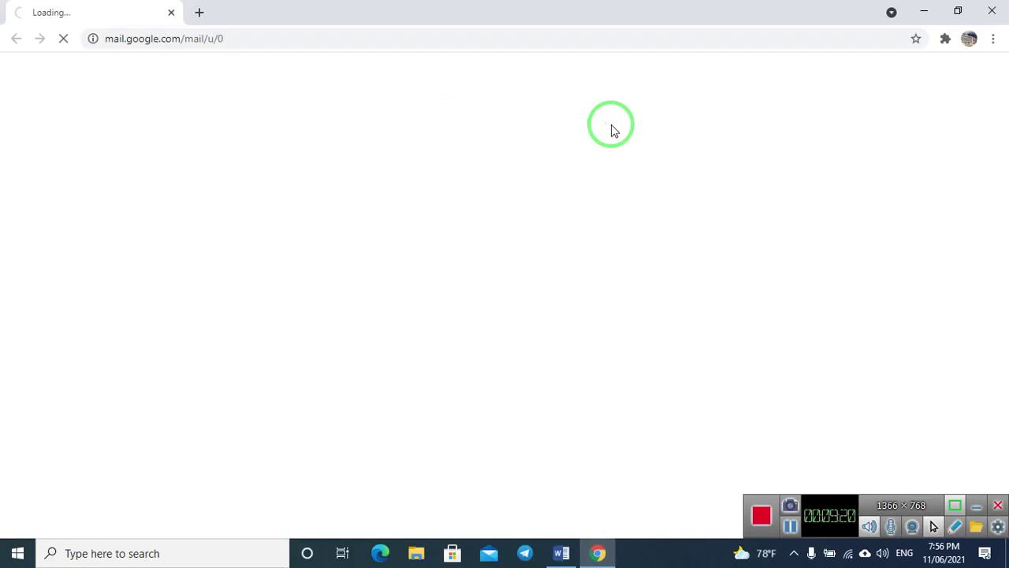